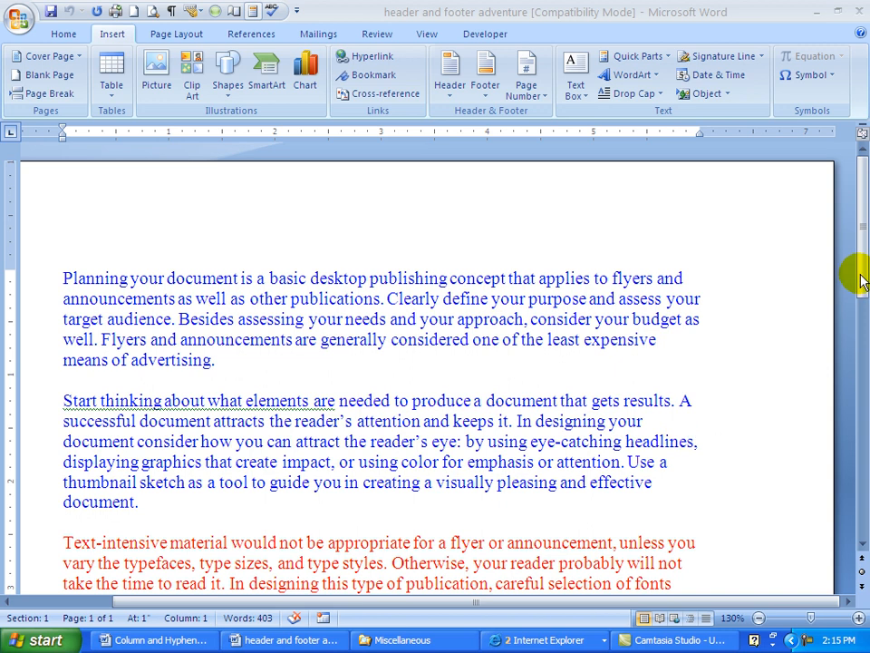
- Switch the document to Draft view and enlarge it to 130%
{"action": "left_click_drag", "start_coordinate": [861, 277], "coordinate": [861, 462]}
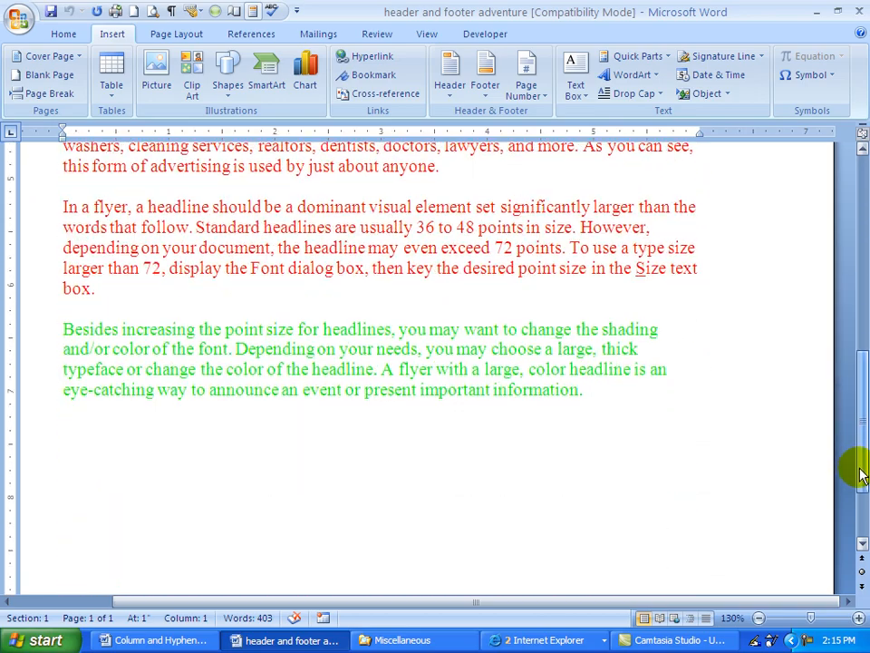
{"action": "left_click", "coordinate": [589, 389]}
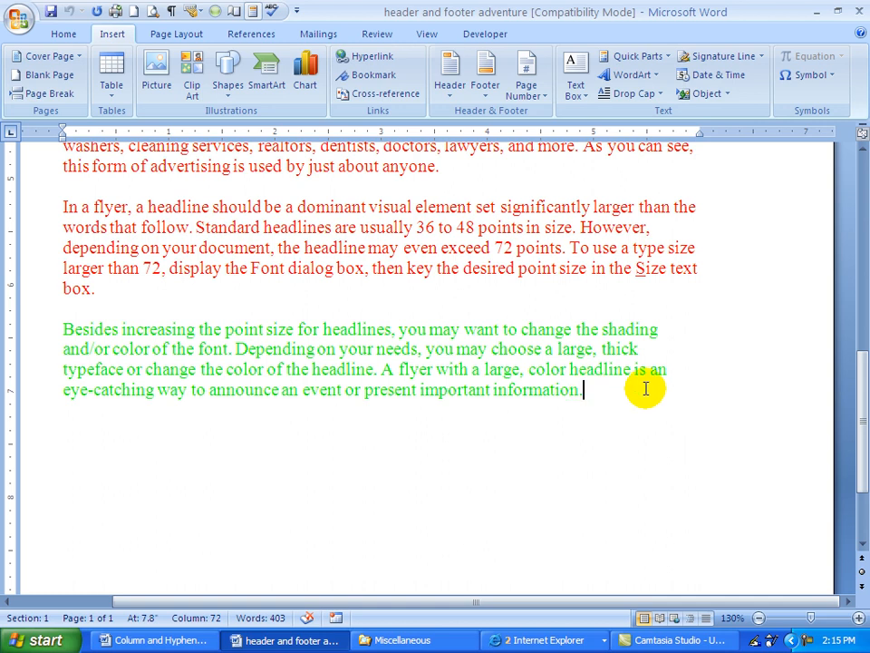
{"action": "scroll", "coordinate": [861, 458], "scroll_direction": "up", "scroll_amount": 12}
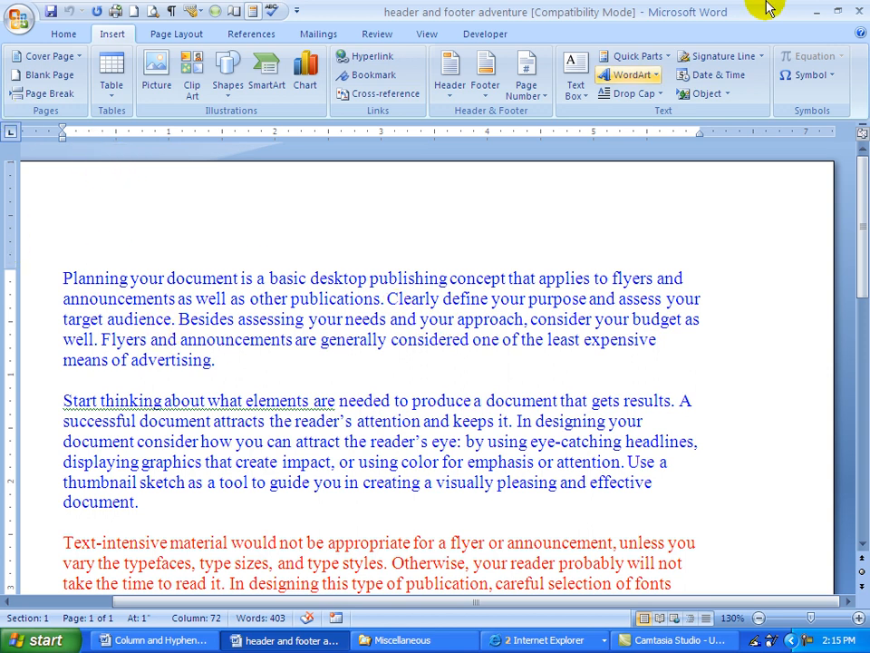
{"action": "left_click", "coordinate": [706, 622]}
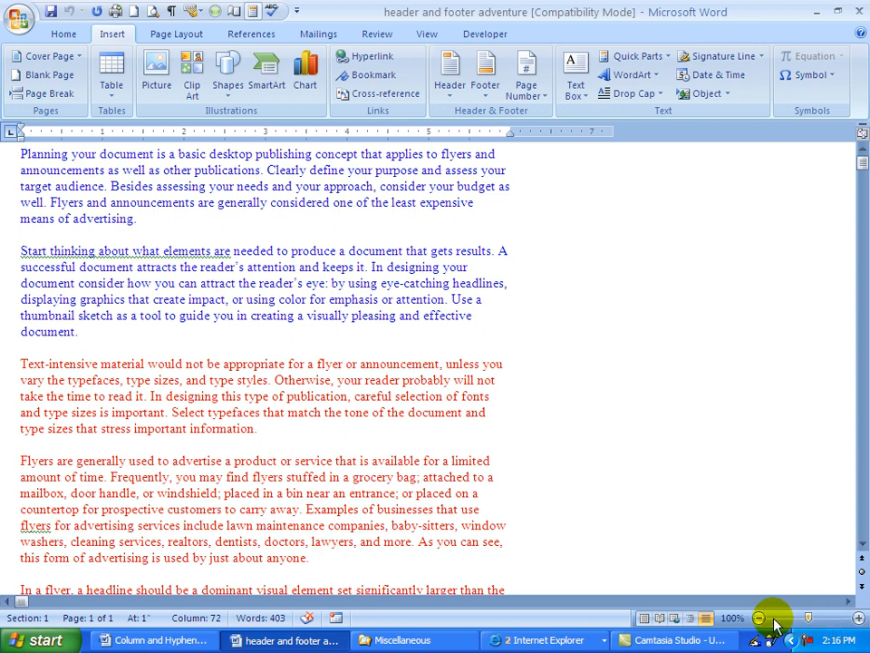
{"action": "left_click", "coordinate": [858, 618]}
{"action": "left_click", "coordinate": [858, 618]}
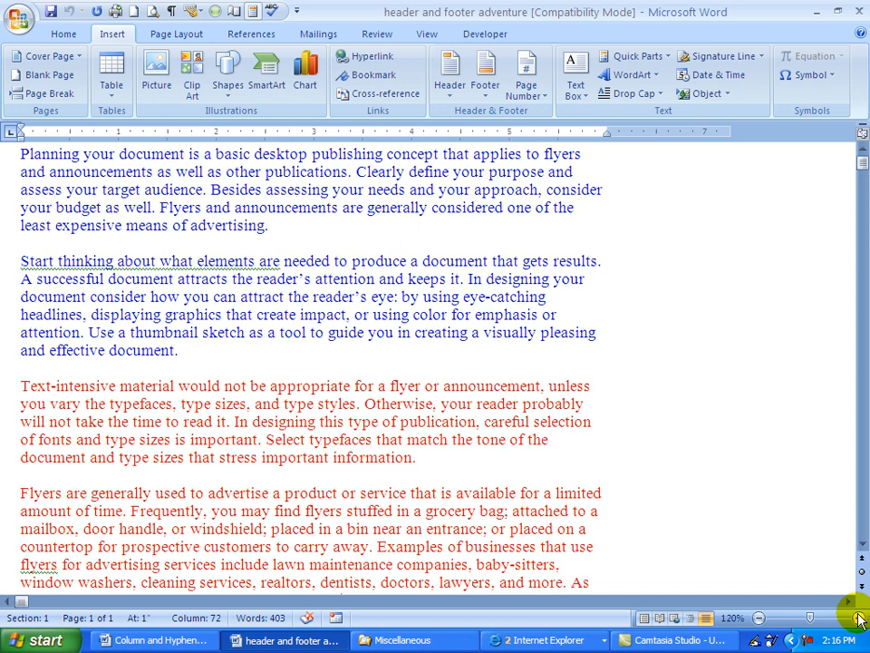
{"action": "left_click", "coordinate": [859, 618]}
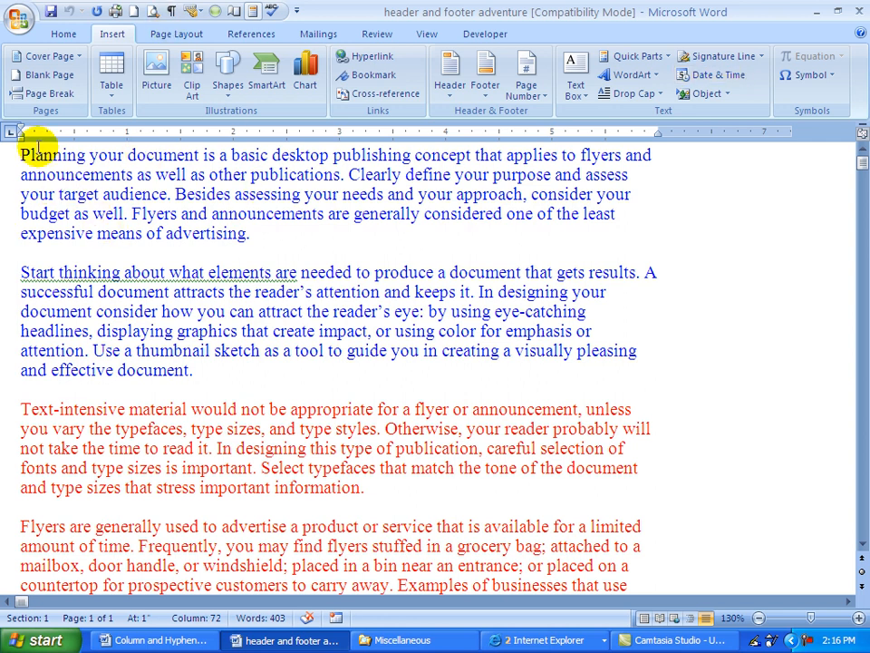
- Insert a page break before the blue paragraph beginning "Start thinking about what elements"
{"action": "left_click", "coordinate": [22, 271]}
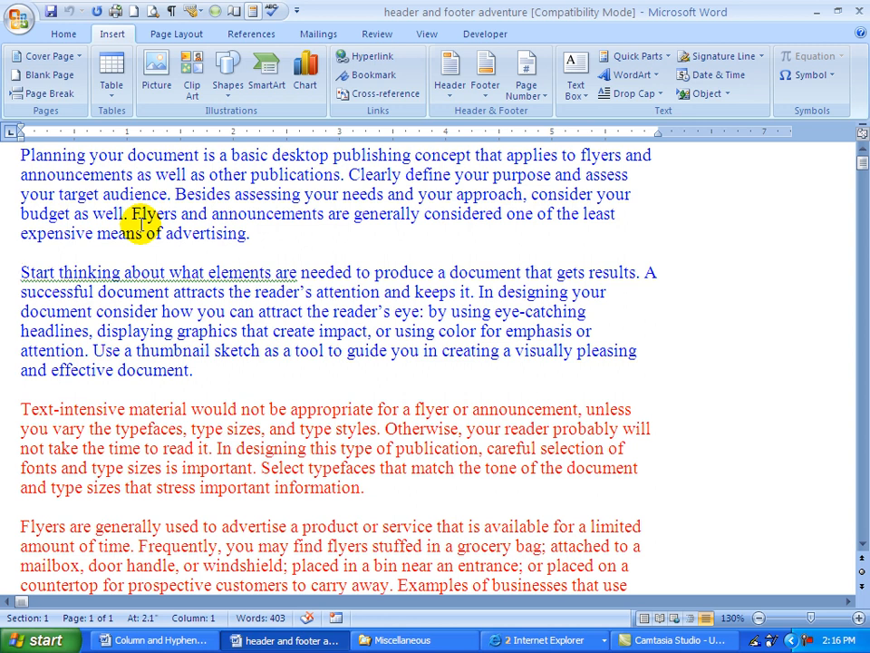
{"action": "left_click", "coordinate": [156, 34]}
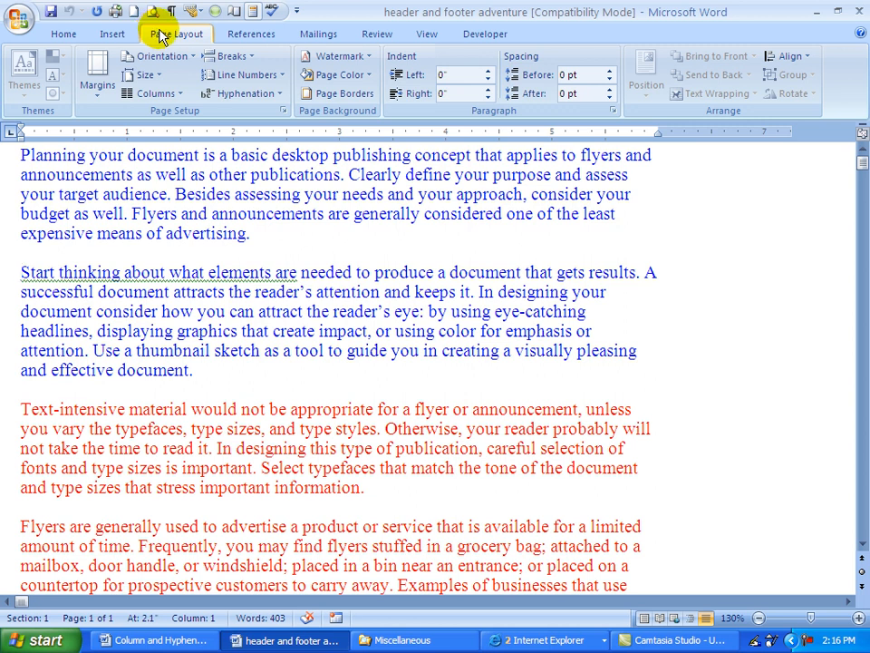
{"action": "left_click", "coordinate": [245, 57]}
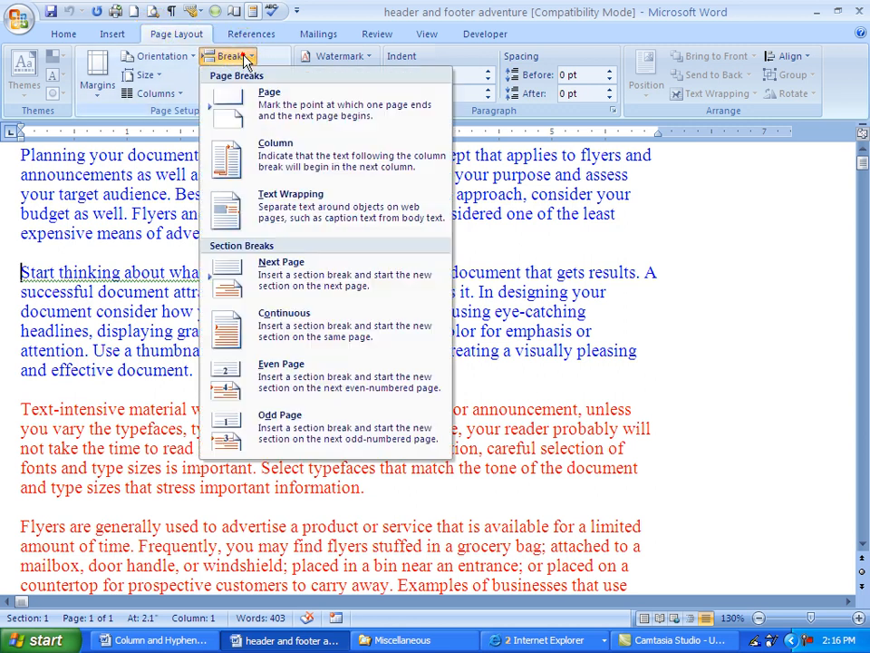
{"action": "left_click", "coordinate": [265, 101]}
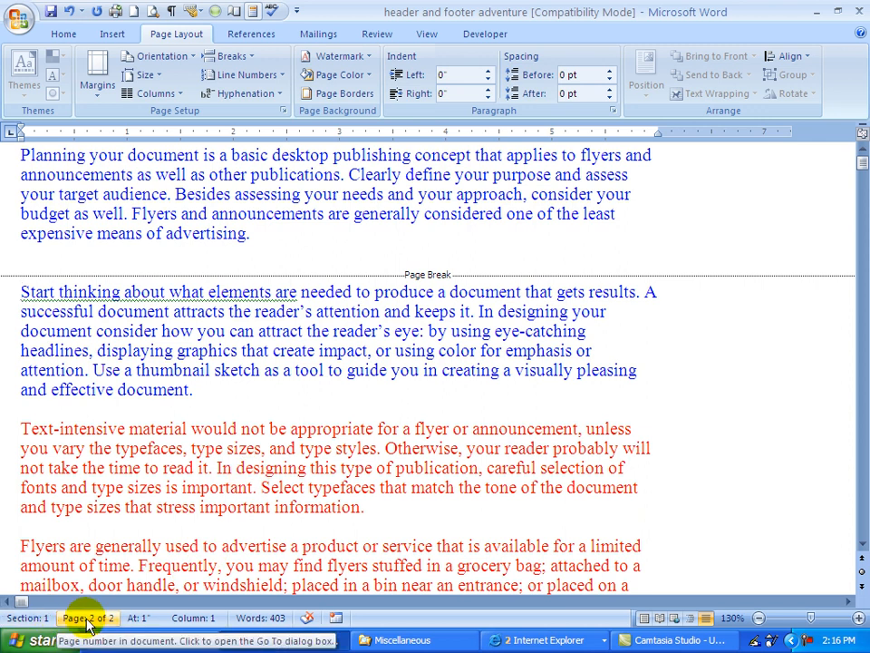
- Insert a Next Page section break before the first red paragraph, beginning "Text-intensive material"
{"action": "left_click", "coordinate": [861, 545]}
{"action": "left_click", "coordinate": [861, 545]}
{"action": "left_click", "coordinate": [861, 545]}
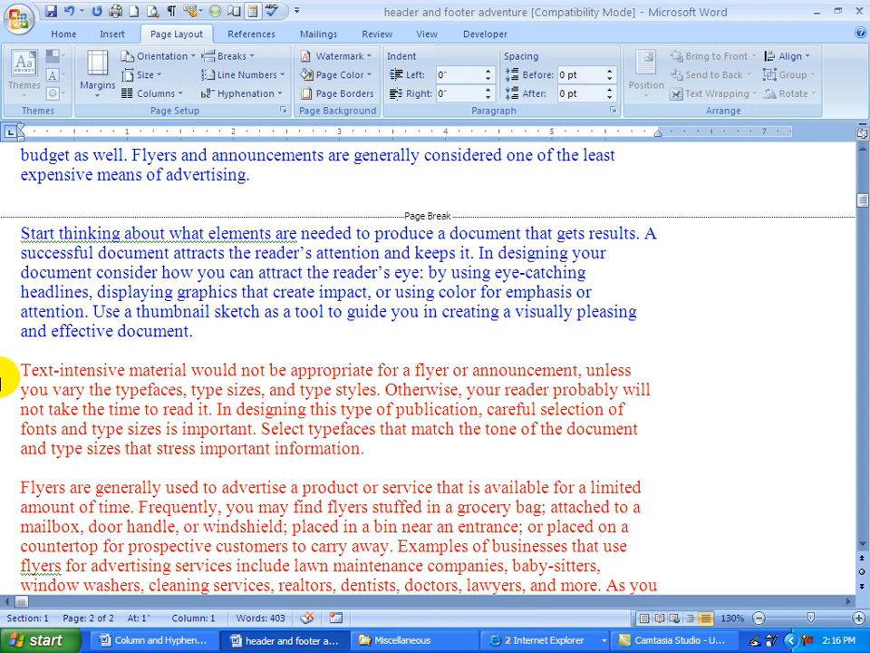
{"action": "left_click", "coordinate": [21, 369]}
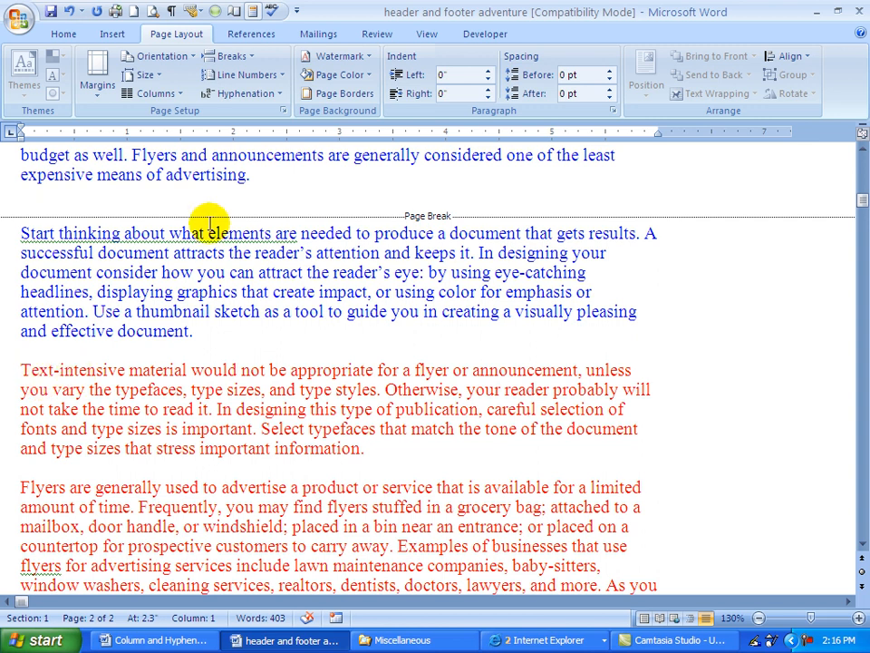
{"action": "left_click", "coordinate": [244, 57]}
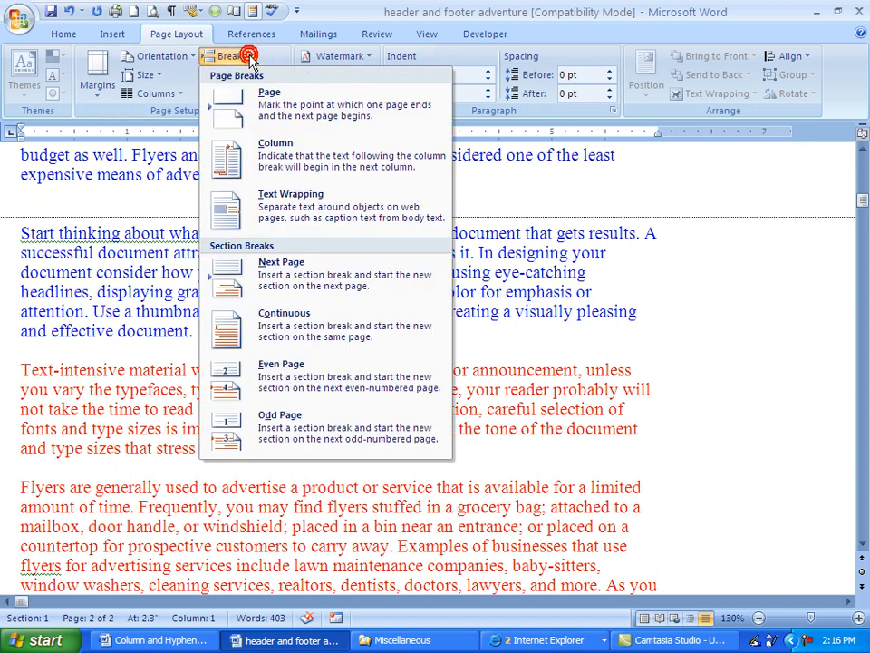
{"action": "left_click", "coordinate": [285, 267]}
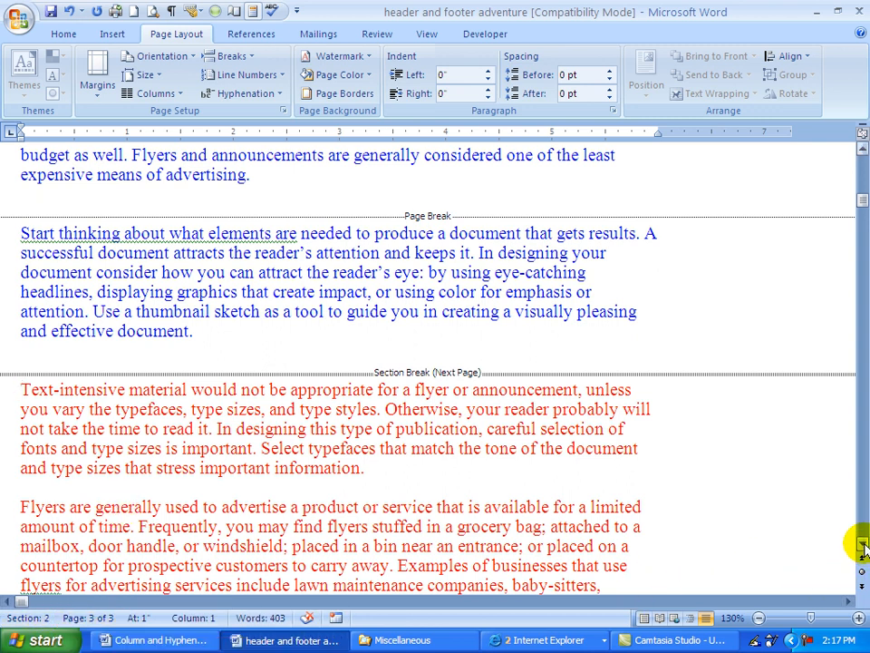
- Insert a page break before the red paragraph beginning "Flyers are generally used"
{"action": "scroll", "coordinate": [863, 545], "scroll_direction": "down", "scroll_amount": 4}
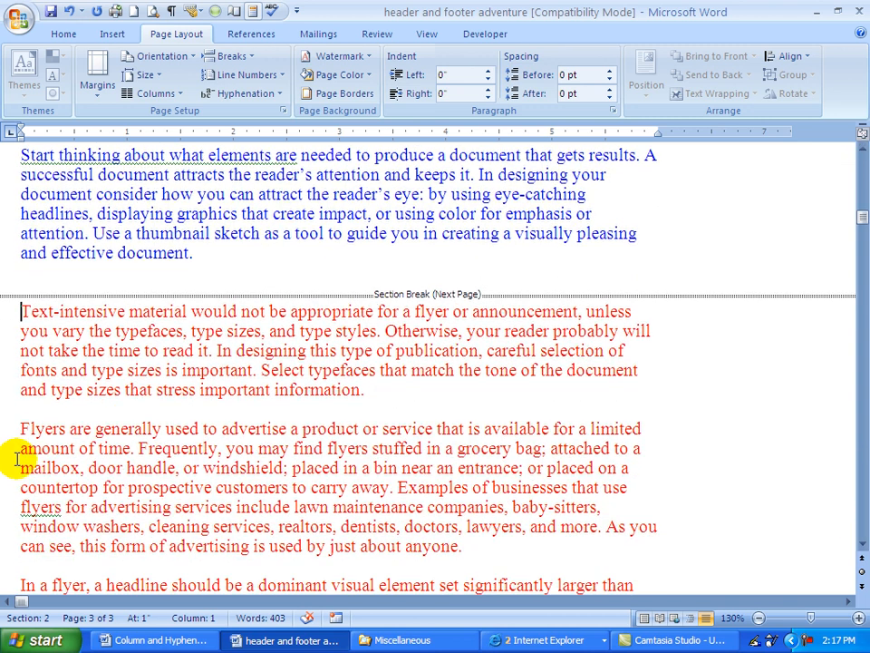
{"action": "left_click", "coordinate": [20, 430]}
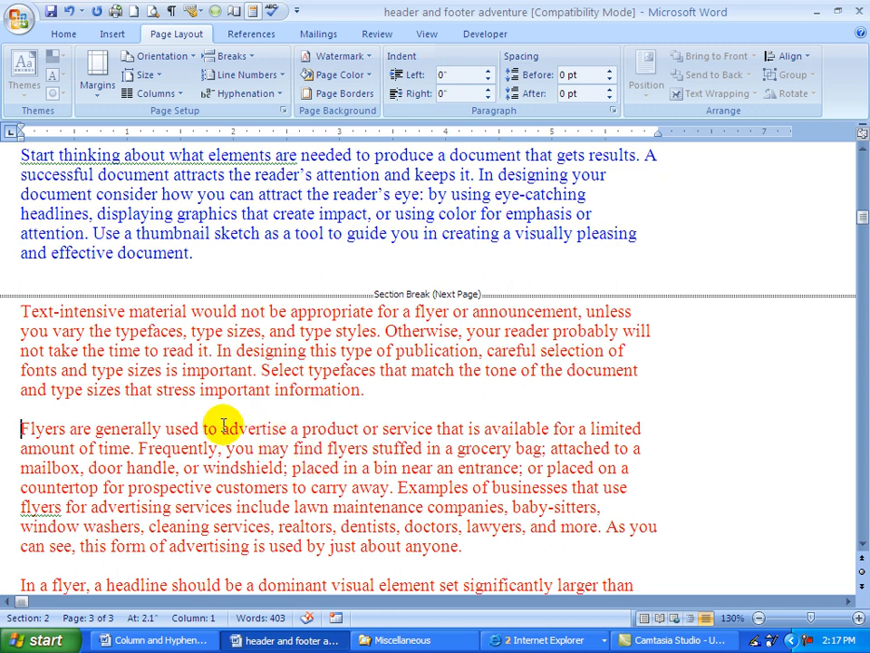
{"action": "key", "text": "ctrl+Return"}
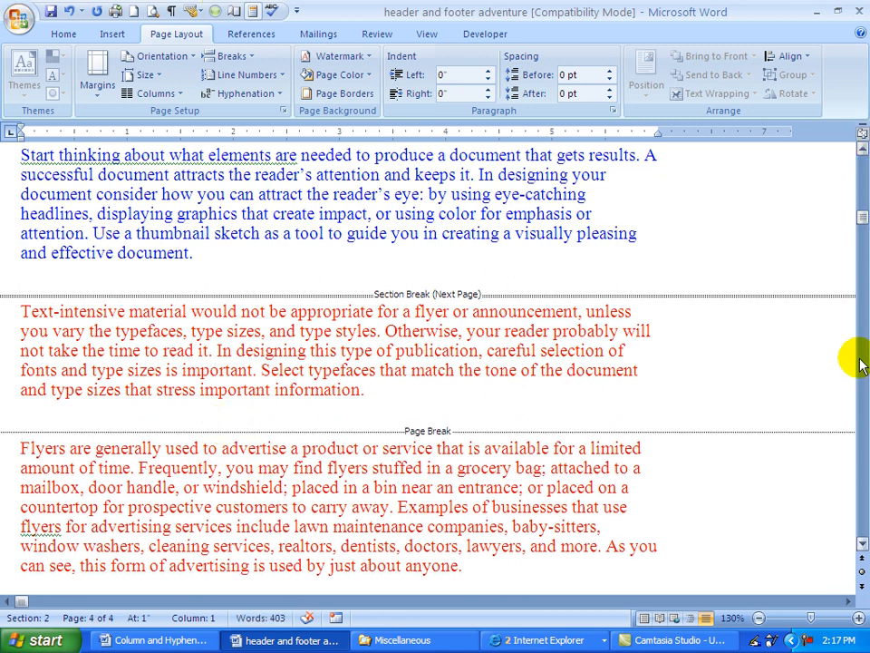
- Insert a page break before the red paragraph beginning "In a flyer, a headline"
{"action": "left_click", "coordinate": [862, 547]}
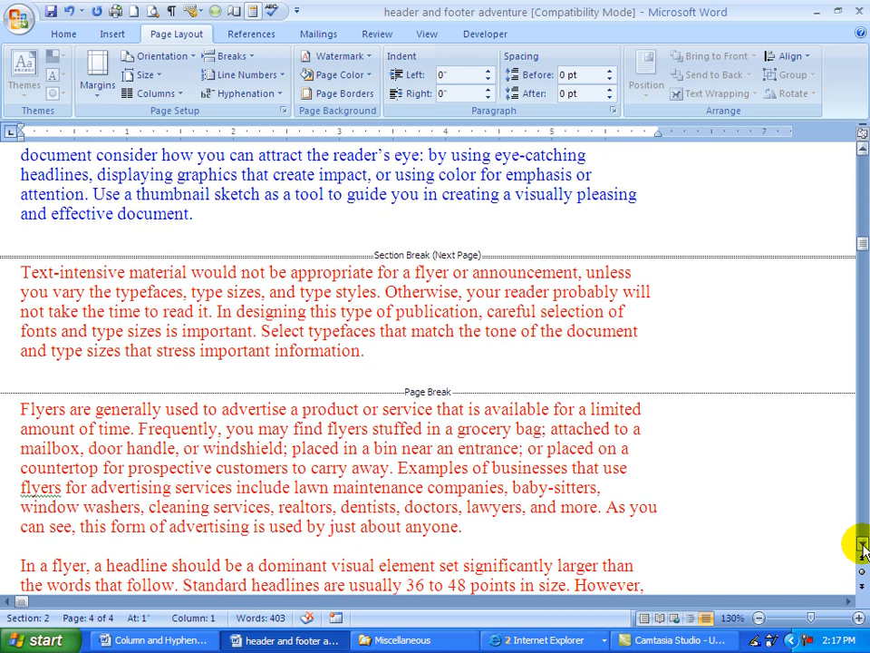
{"action": "left_click", "coordinate": [862, 546]}
{"action": "left_click", "coordinate": [862, 547]}
{"action": "left_click", "coordinate": [862, 547]}
{"action": "left_click", "coordinate": [862, 547]}
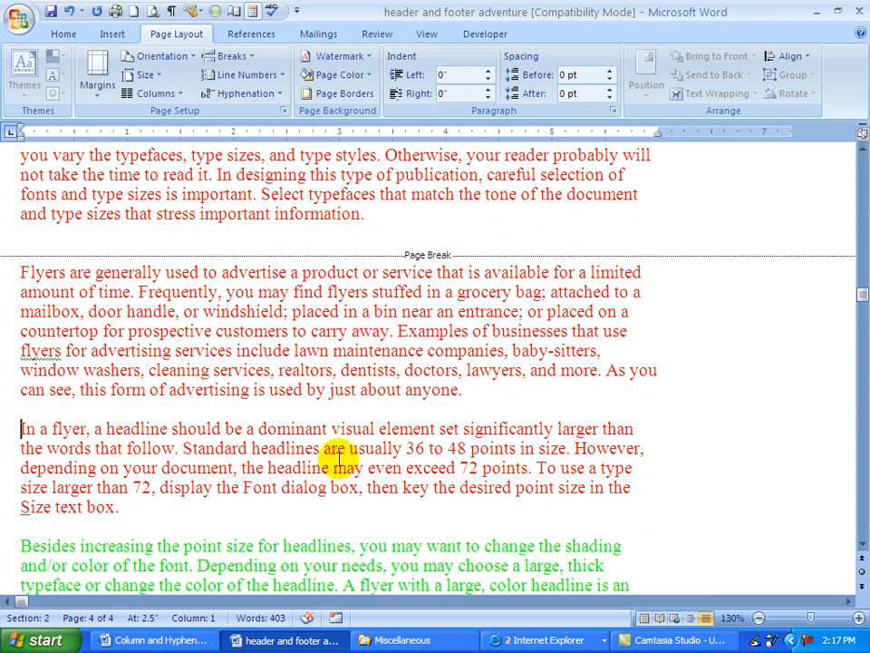
{"action": "key", "text": "ctrl+Return"}
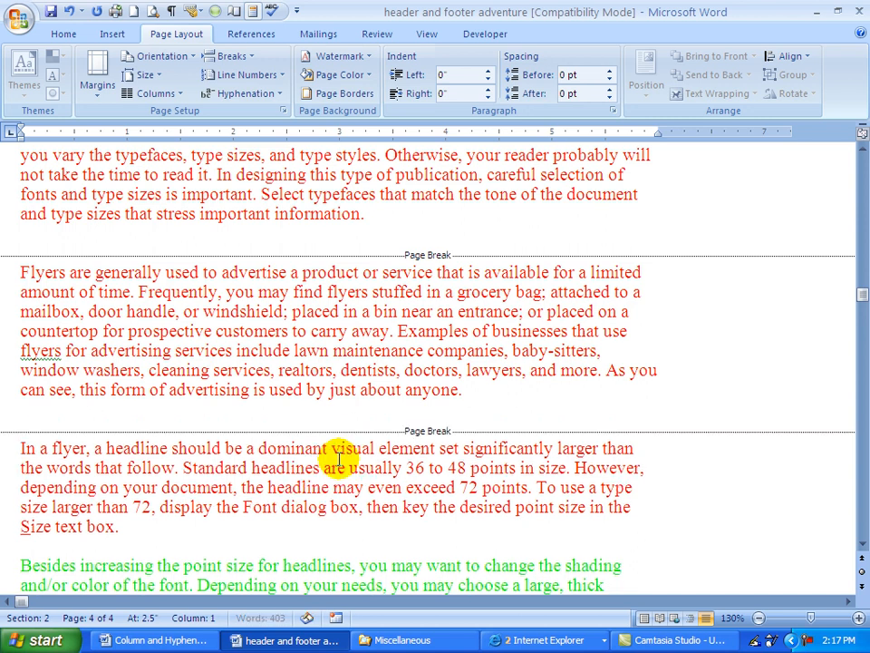
- Insert a Next Page section break before the green paragraph beginning "Besides increasing the point size"
{"action": "left_click", "coordinate": [861, 545]}
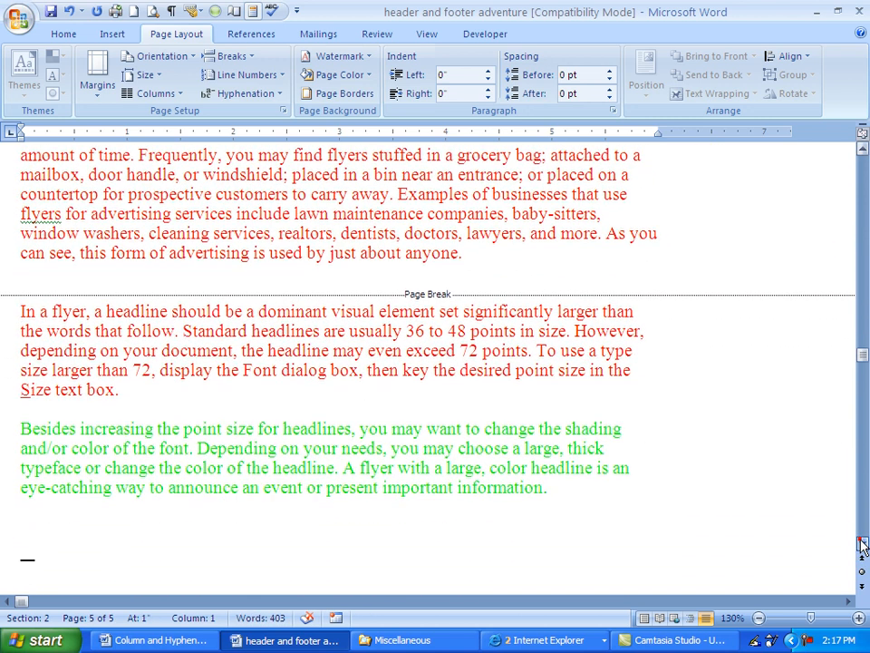
{"action": "left_click", "coordinate": [20, 427]}
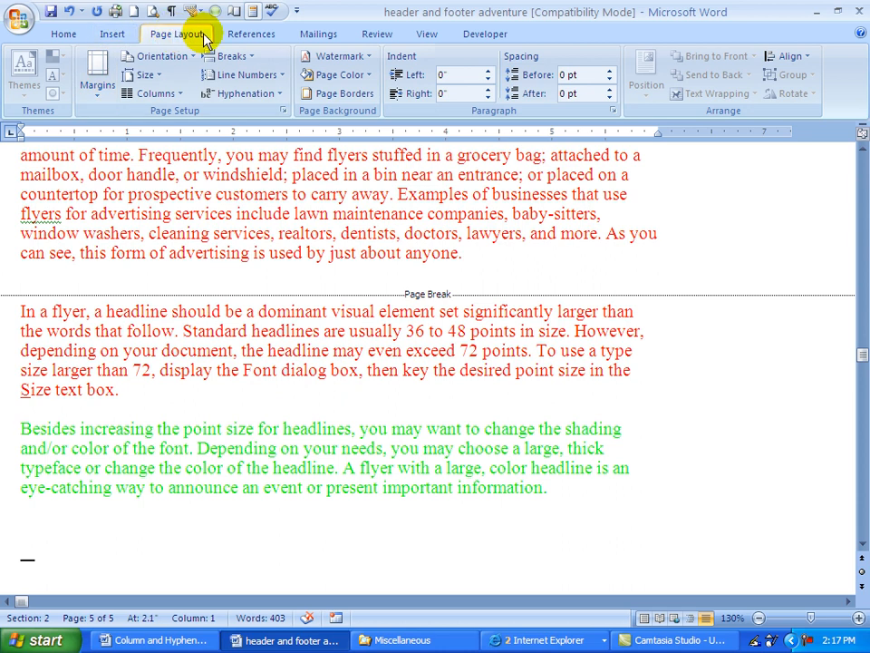
{"action": "left_click", "coordinate": [230, 57]}
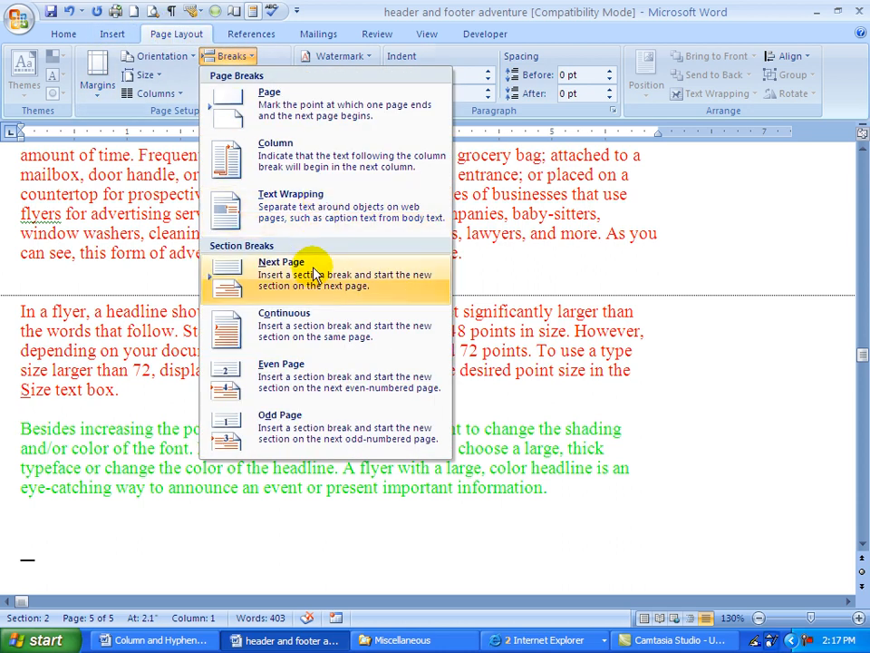
{"action": "left_click", "coordinate": [311, 265]}
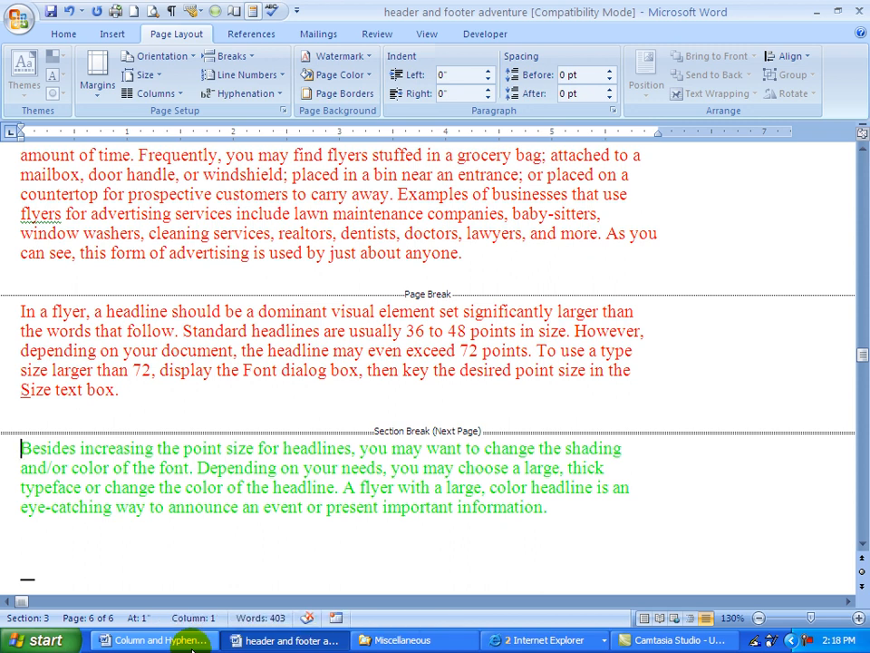
- Return to the document's start in Print Layout view and enter "BLUE SECTION" in the first section's header
{"action": "key", "text": "ctrl+Home"}
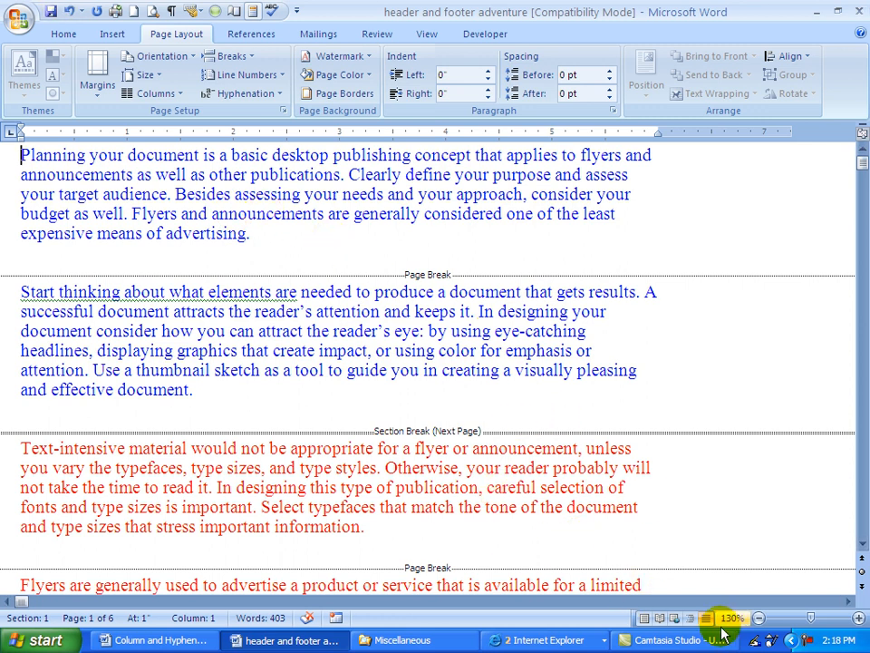
{"action": "left_click", "coordinate": [643, 617]}
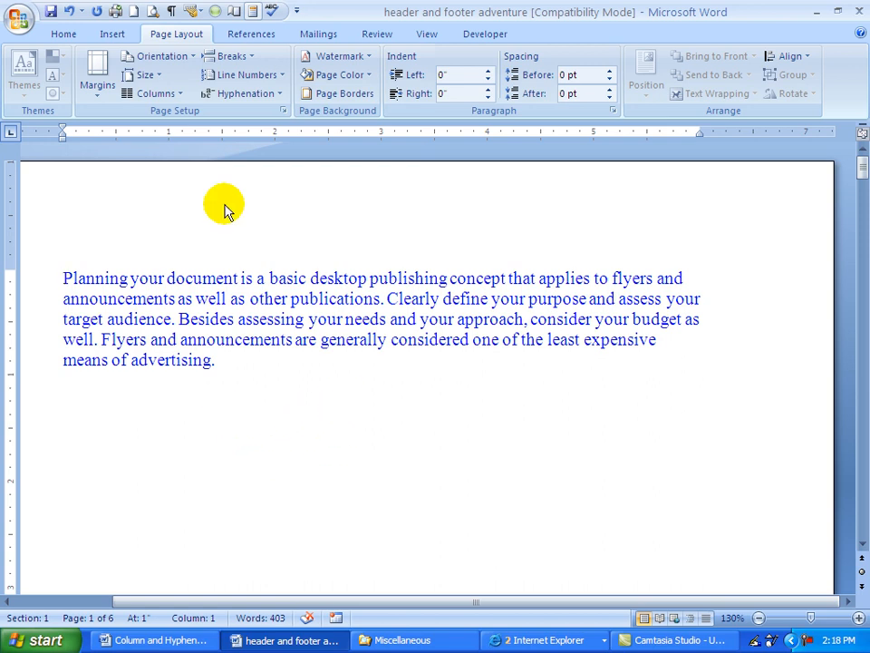
{"action": "left_click", "coordinate": [113, 36]}
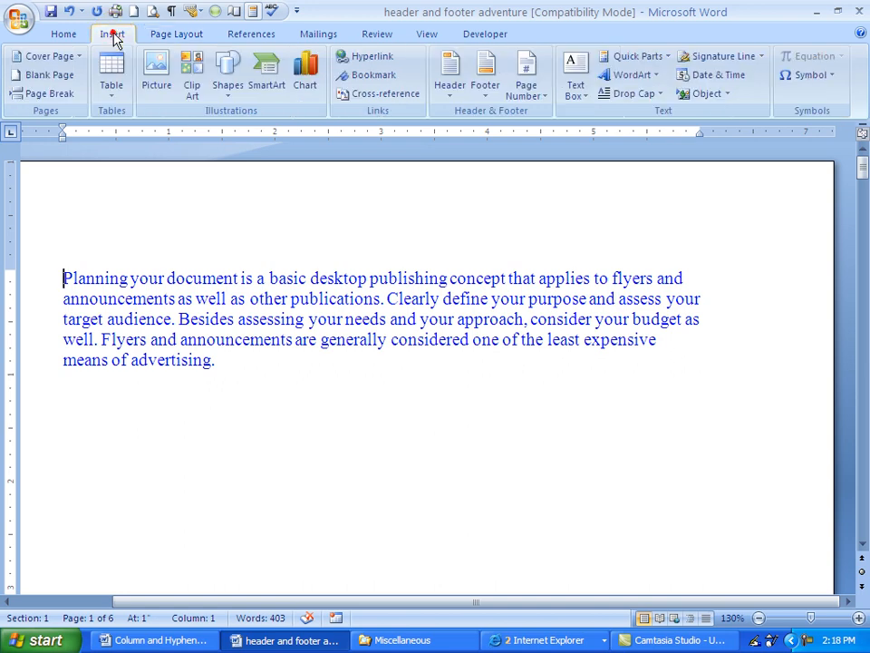
{"action": "left_click", "coordinate": [449, 95]}
{"action": "left_click", "coordinate": [447, 93]}
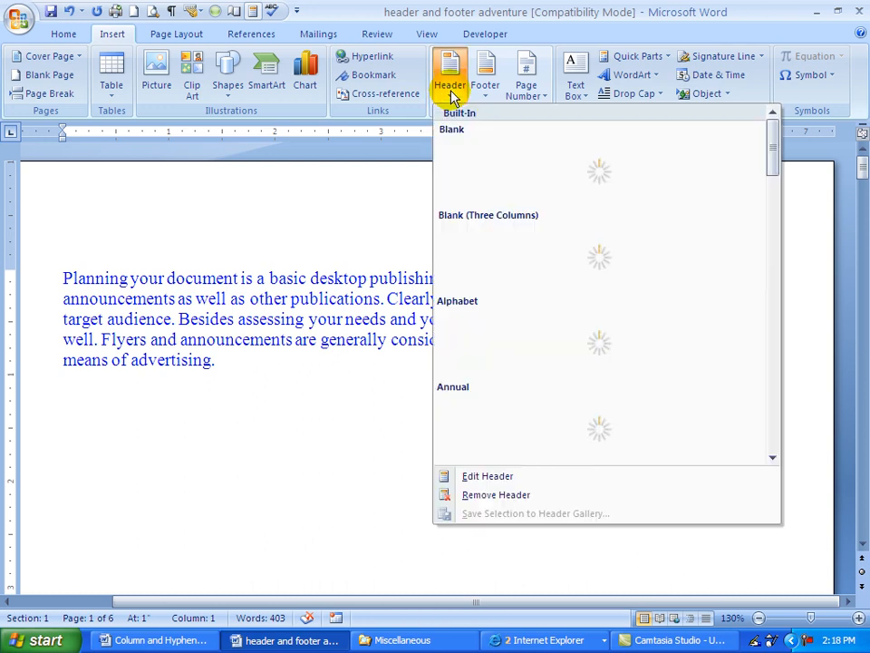
{"action": "left_click", "coordinate": [504, 477]}
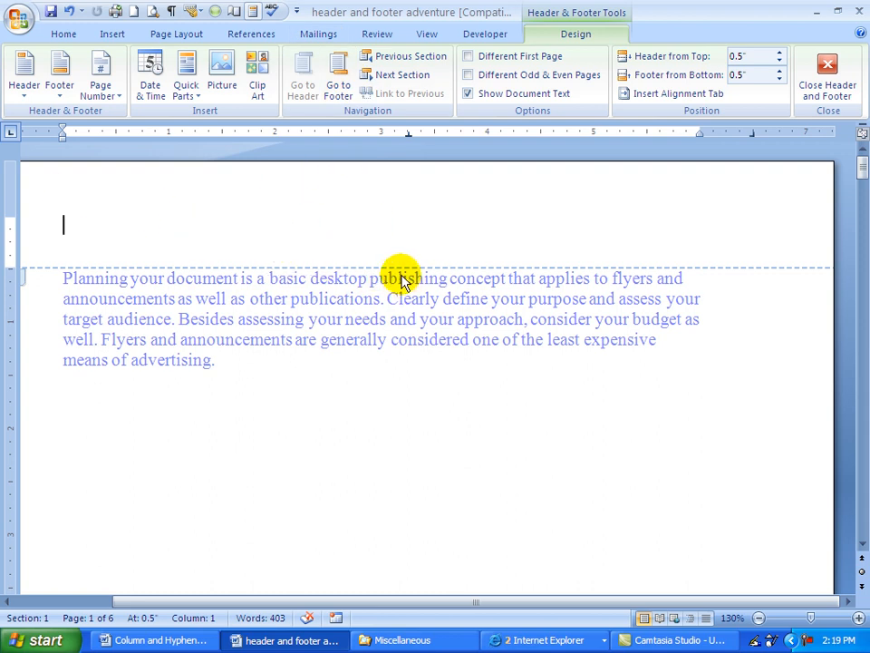
{"action": "type", "text": "BLUE SE"}
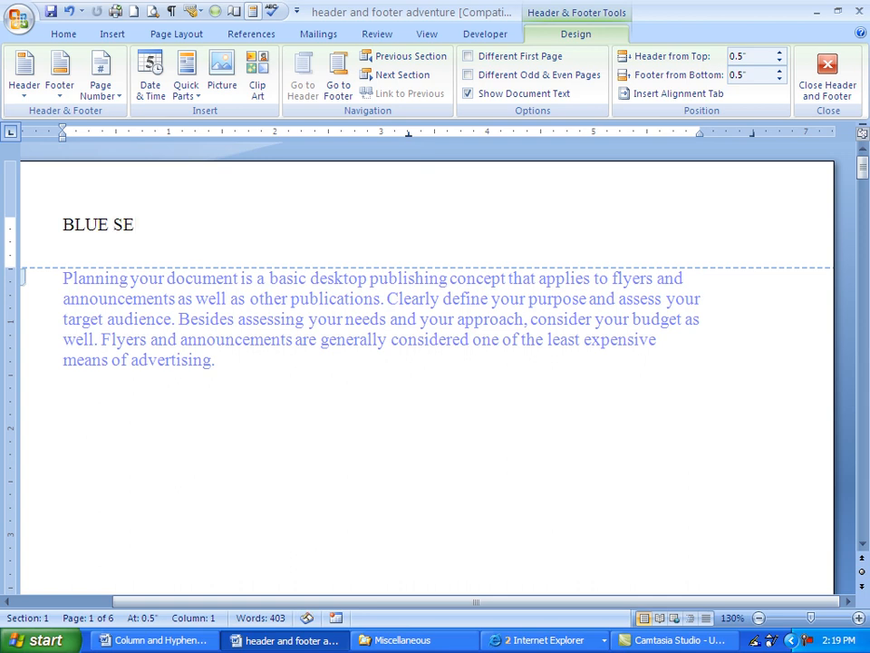
{"action": "type", "text": "CTION"}
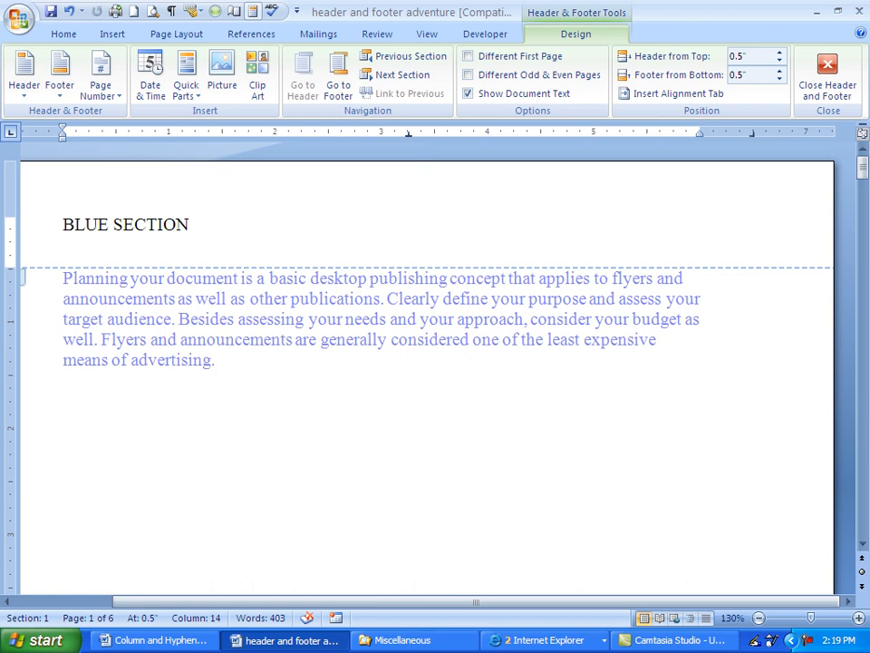
- Insert the date in the 7/6/09 format at the header's center and advance to the right-aligned tab position
{"action": "left_click", "coordinate": [148, 84]}
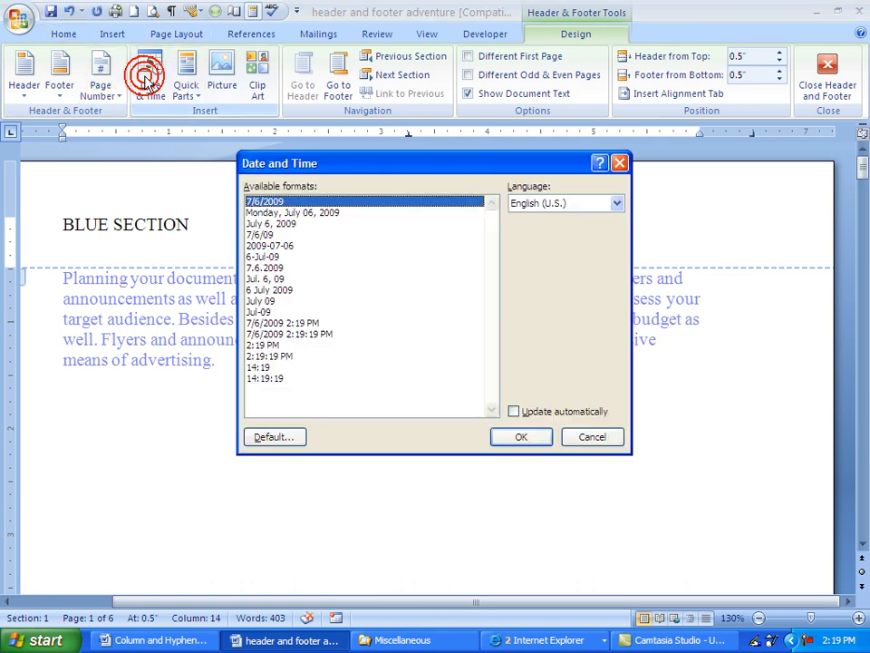
{"action": "left_click", "coordinate": [259, 235]}
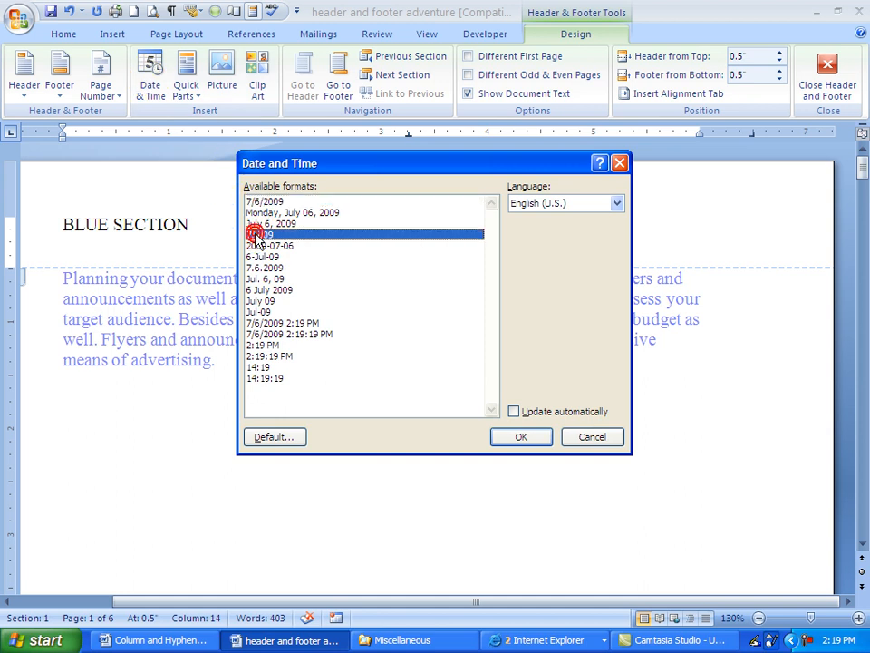
{"action": "left_click", "coordinate": [519, 438]}
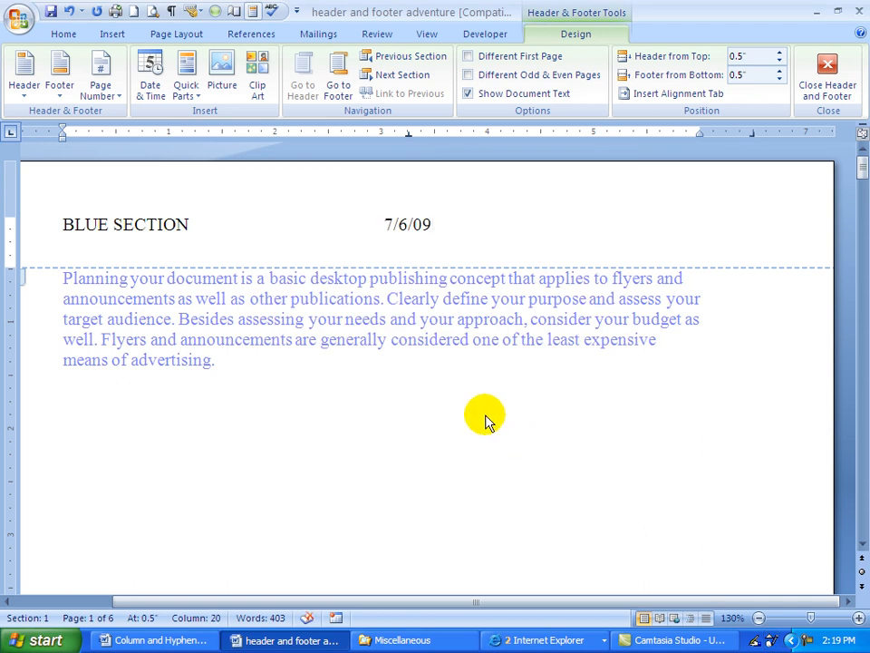
{"action": "key", "text": "Tab"}
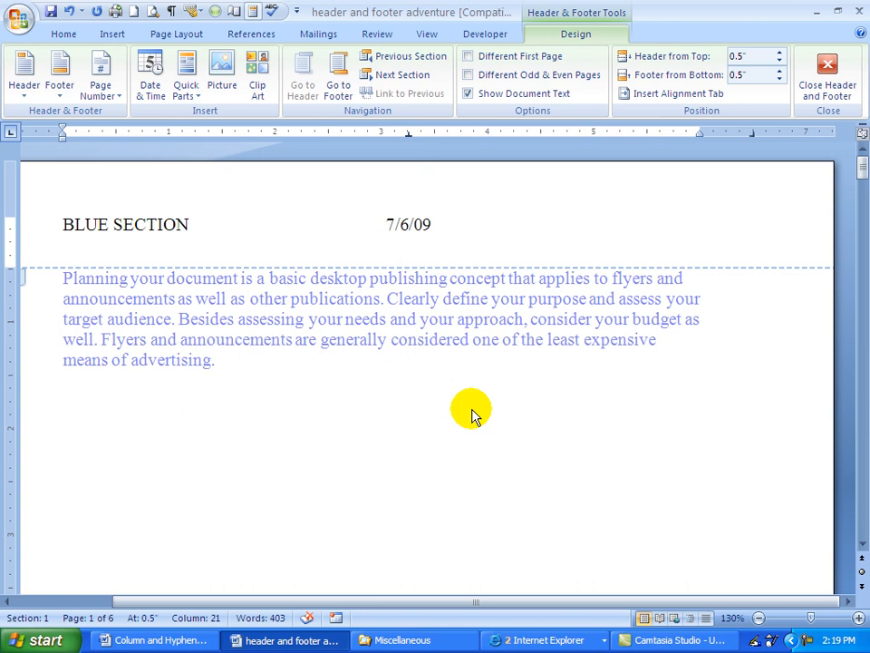
- Add "Page" followed by a plain page number at the right-aligned position of the blue section's header
{"action": "type", "text": "Page"}
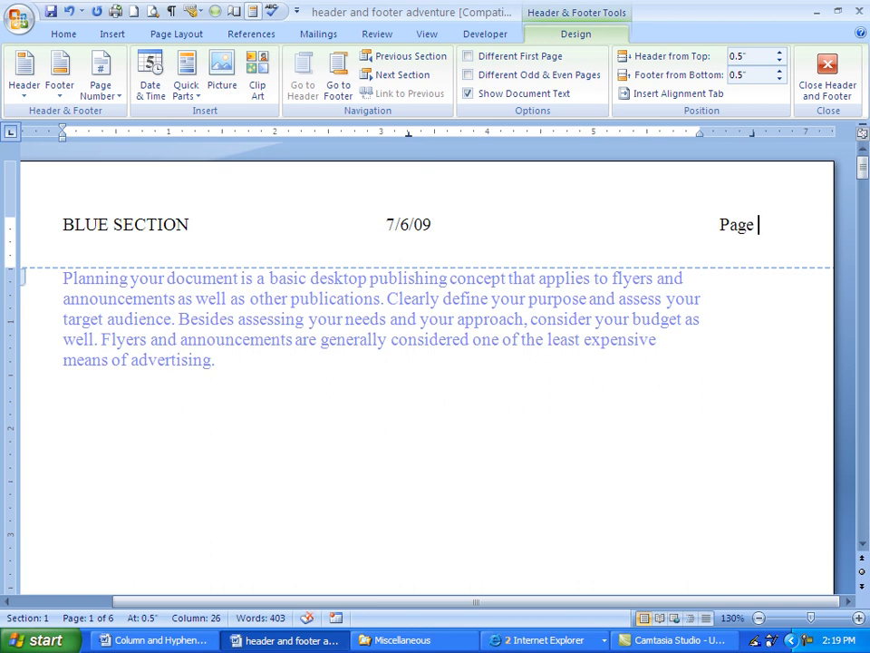
{"action": "left_click", "coordinate": [109, 91]}
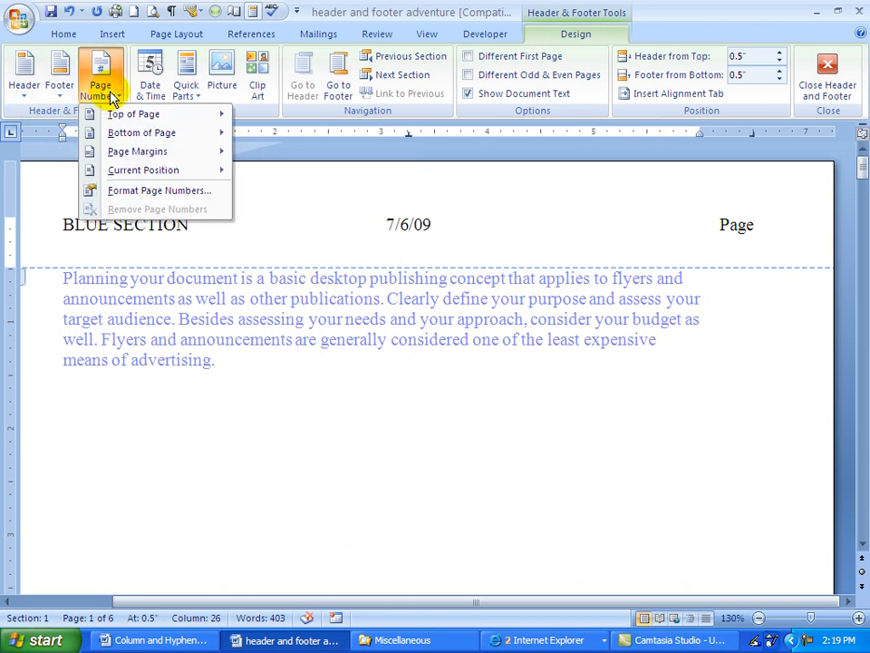
{"action": "mouse_move", "coordinate": [132, 174]}
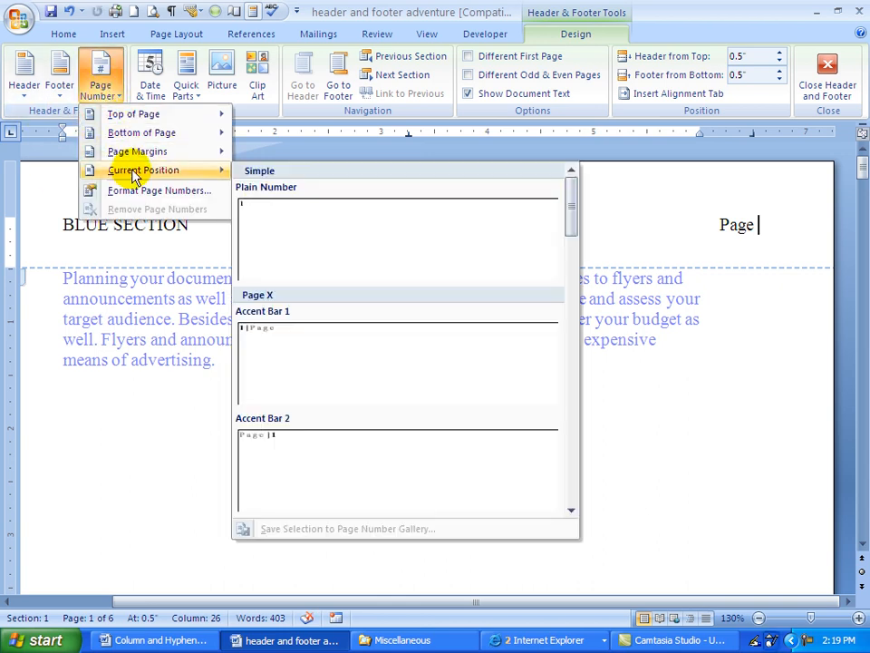
{"action": "left_click", "coordinate": [252, 211]}
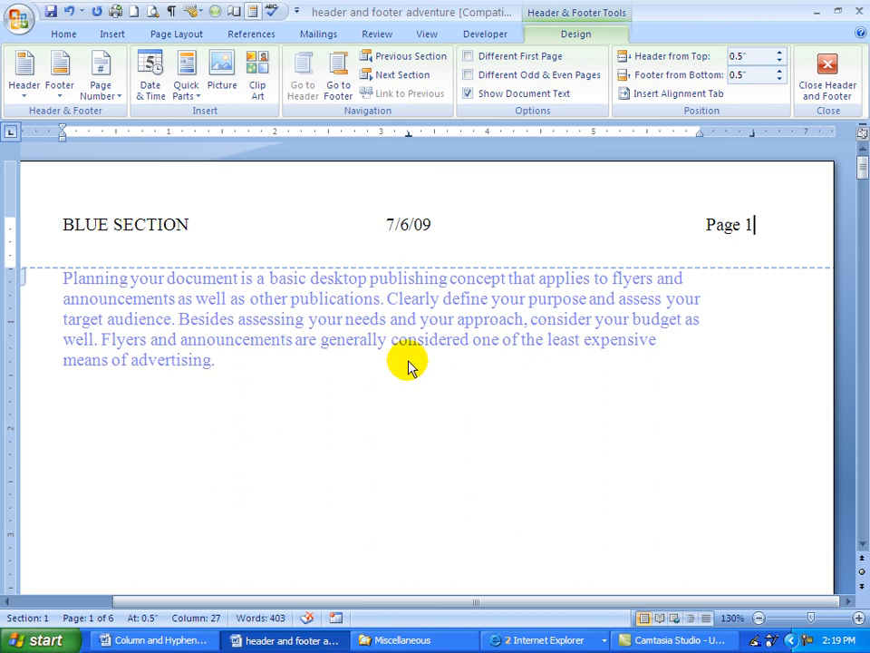
- Give the blue section a different first page, and move its page 2 header's center tab stop to 3" and right tab stop to 6"
{"action": "left_click", "coordinate": [470, 57]}
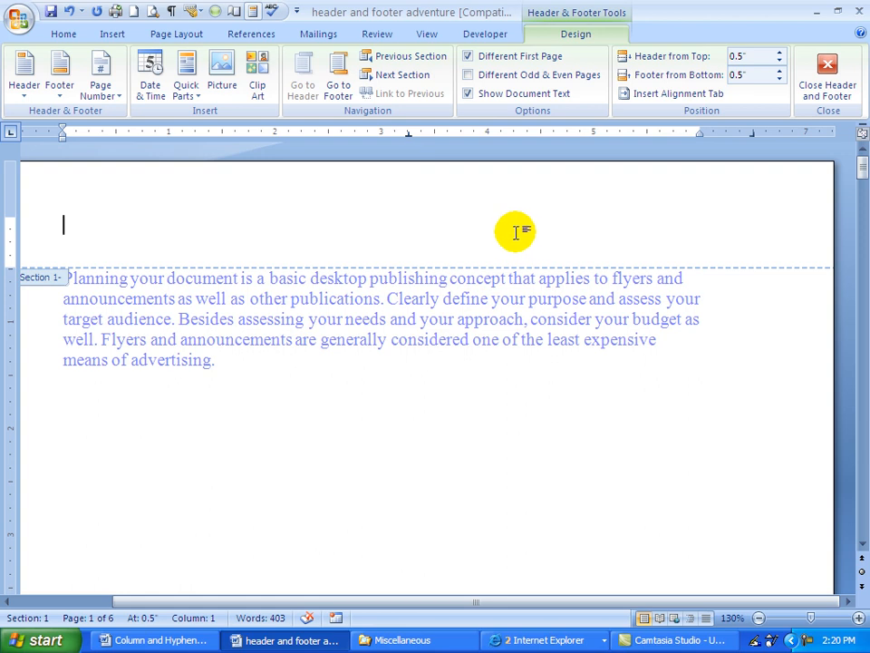
{"action": "left_click", "coordinate": [375, 78]}
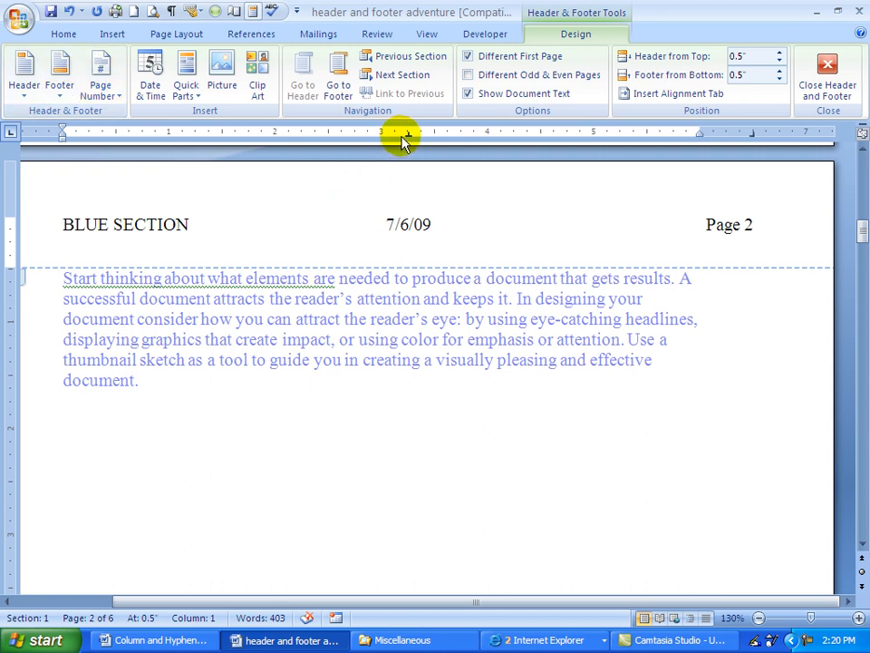
{"action": "left_click_drag", "start_coordinate": [407, 136], "coordinate": [382, 136]}
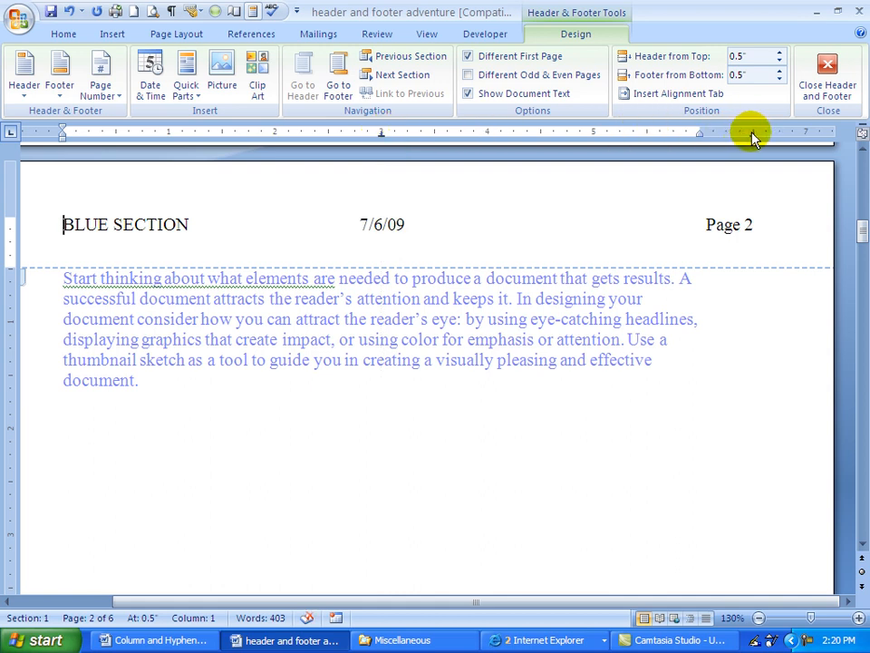
{"action": "left_click_drag", "start_coordinate": [751, 134], "coordinate": [703, 135]}
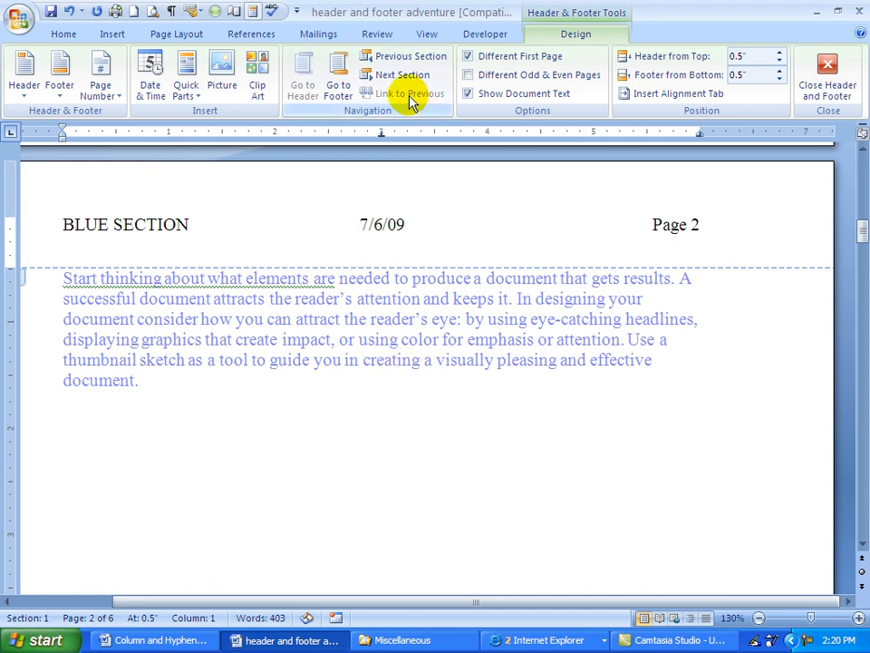
- Unlink the red section's header from the previous section and replace "BLUE" with "RED" in it
{"action": "left_click", "coordinate": [389, 75]}
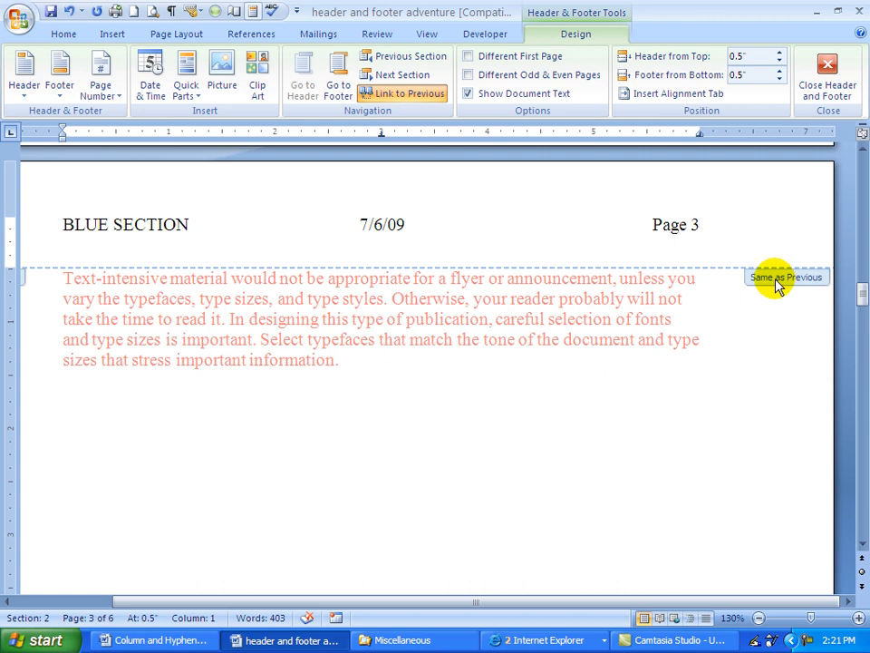
{"action": "left_click", "coordinate": [400, 94]}
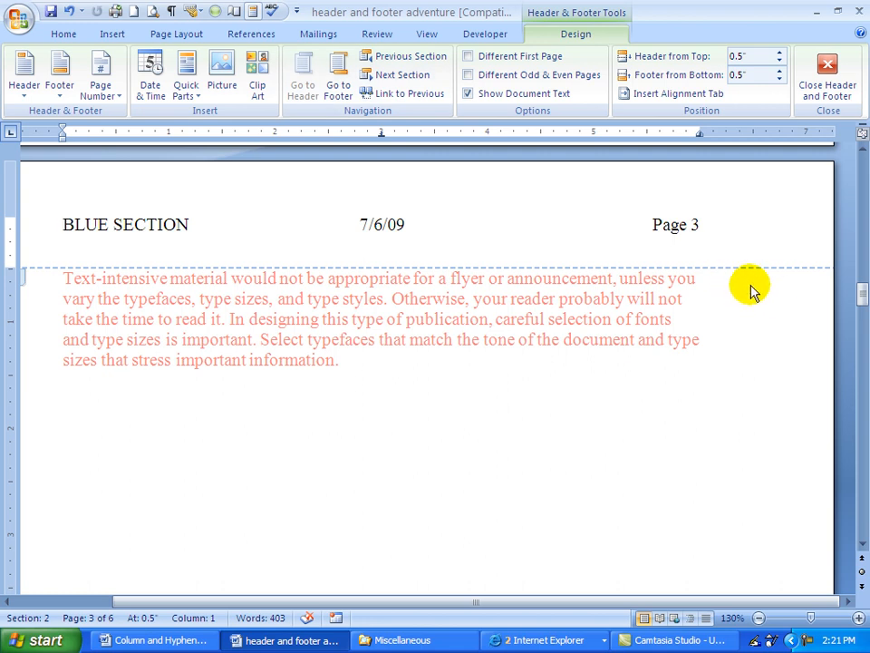
{"action": "double_click", "coordinate": [77, 219]}
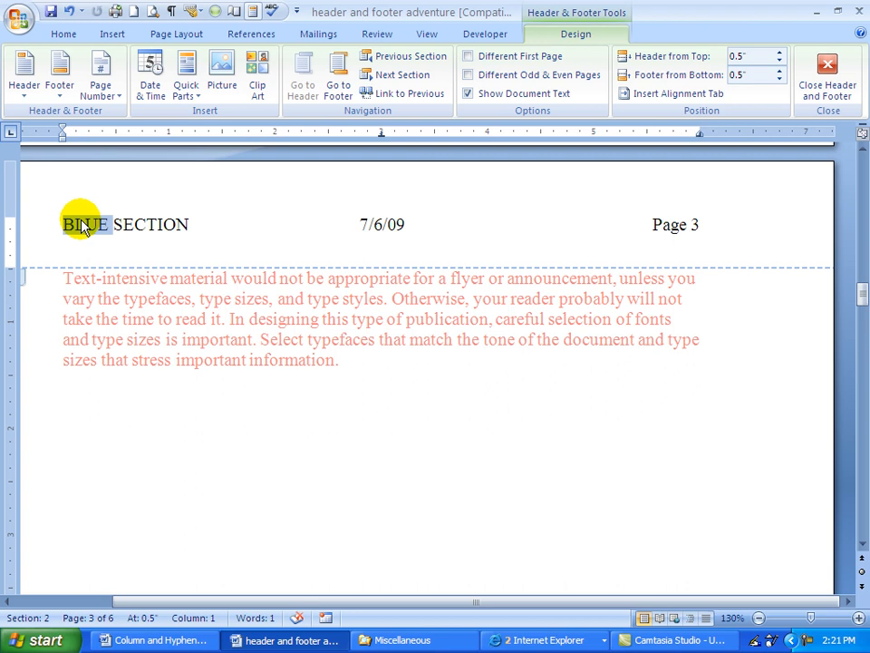
{"action": "type", "text": "RED"}
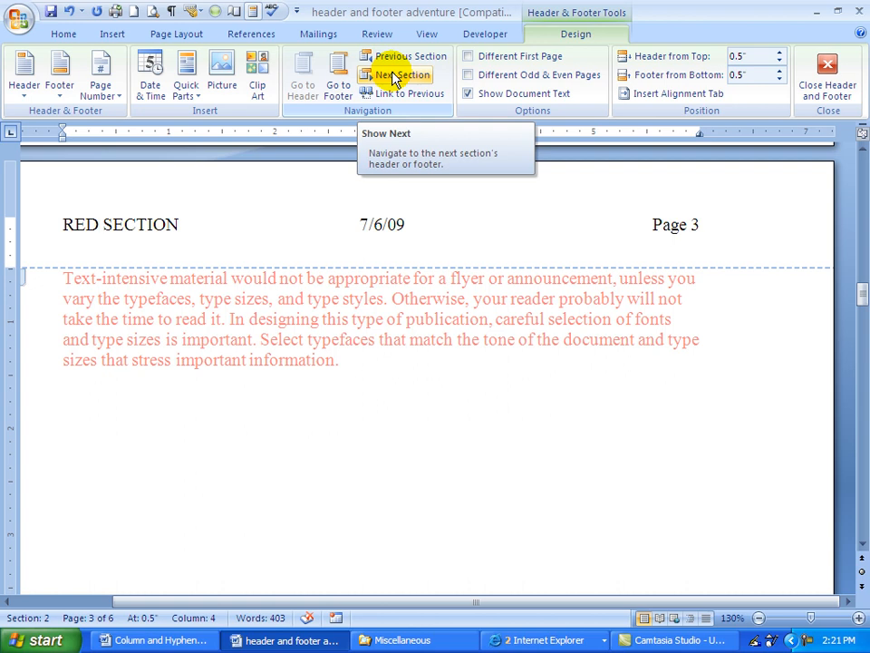
- Unlink the green section's header from the previous one, change its "RED" to "GREEN", and leave header editing
{"action": "left_click", "coordinate": [393, 78]}
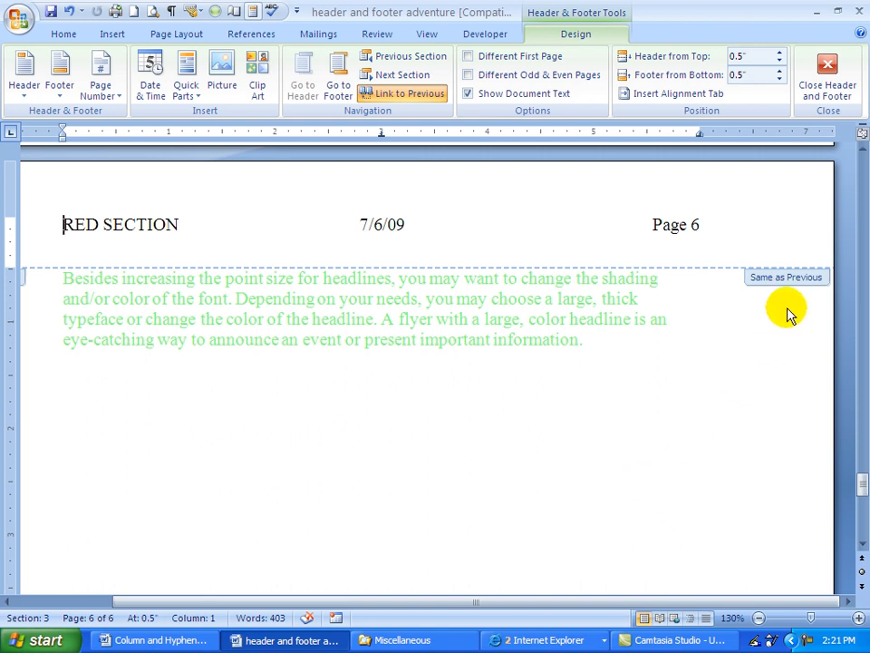
{"action": "left_click", "coordinate": [399, 94]}
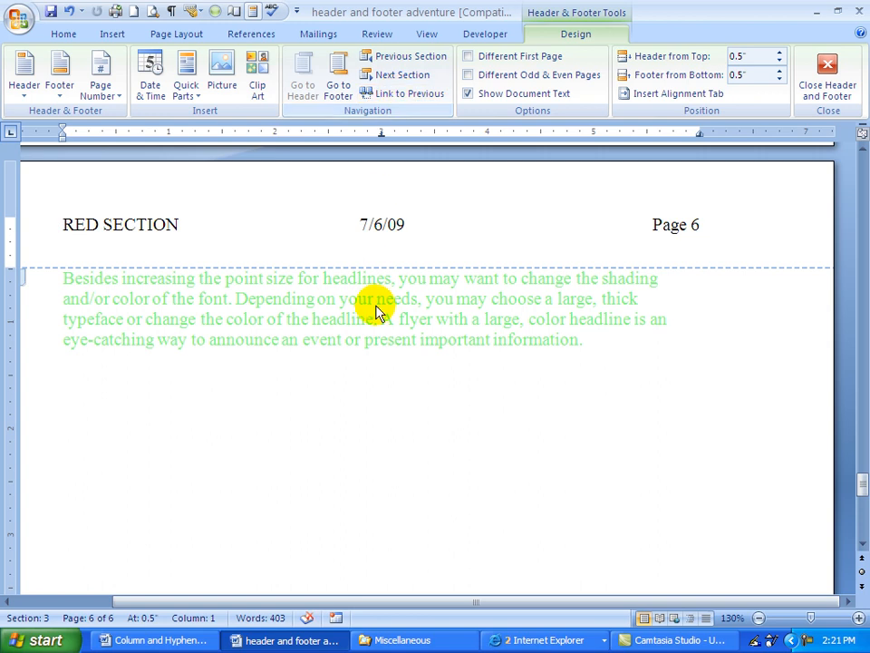
{"action": "double_click", "coordinate": [80, 223]}
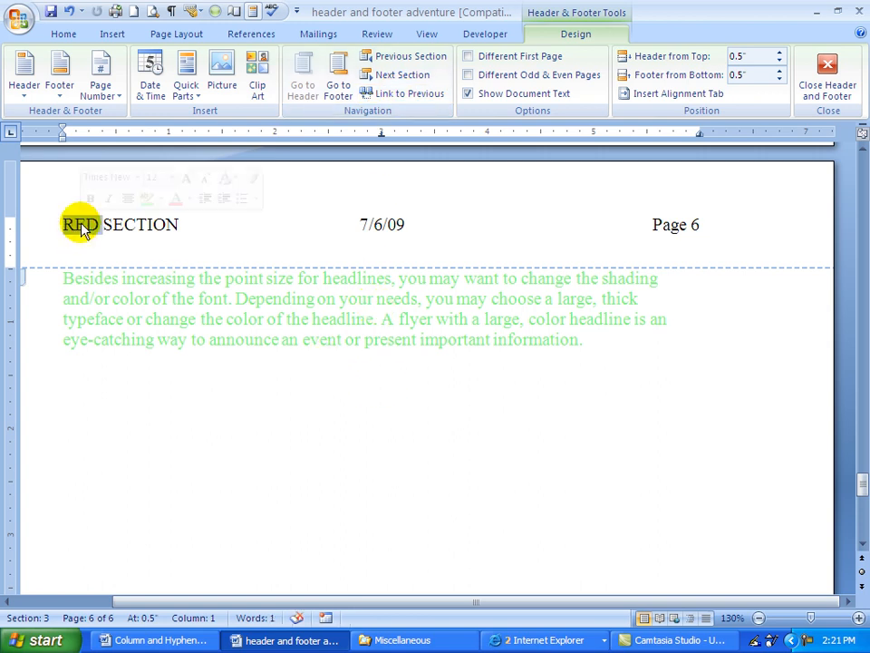
{"action": "type", "text": "GREEN"}
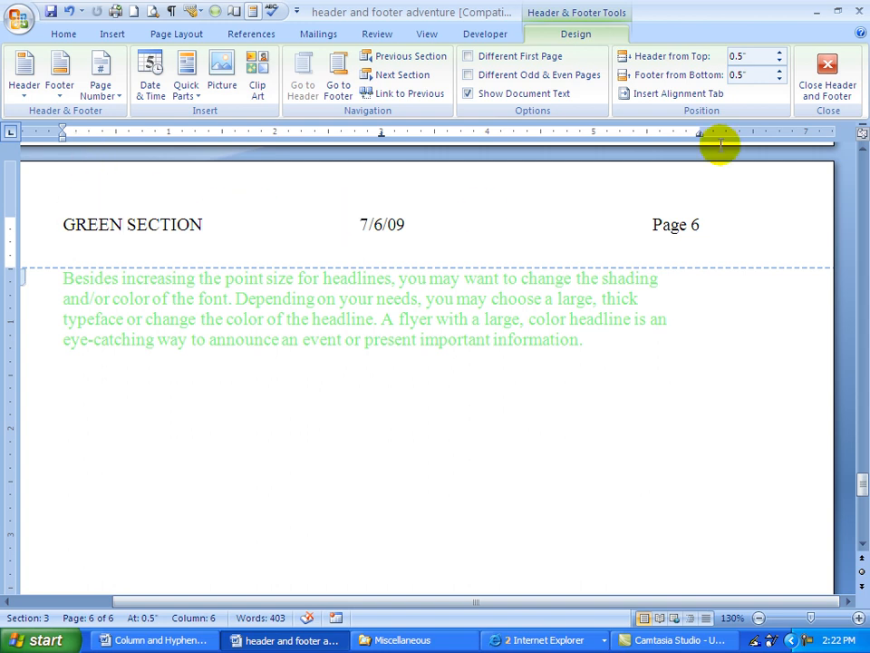
{"action": "left_click", "coordinate": [826, 80]}
- Go through the document page by page from page 1 to page 6 to examine each section's header
{"action": "left_click", "coordinate": [862, 559]}
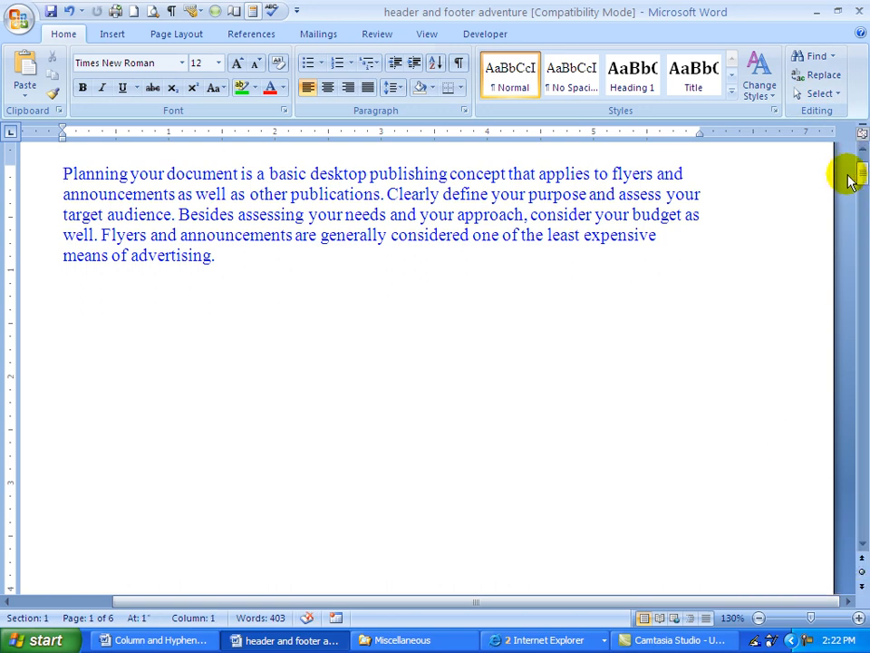
{"action": "left_click", "coordinate": [861, 586]}
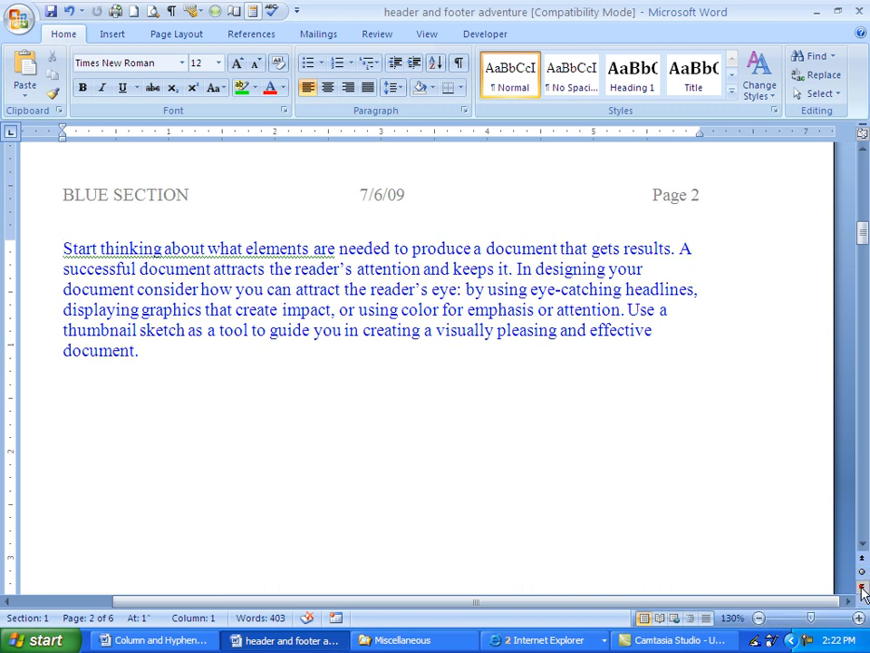
{"action": "left_click", "coordinate": [861, 587]}
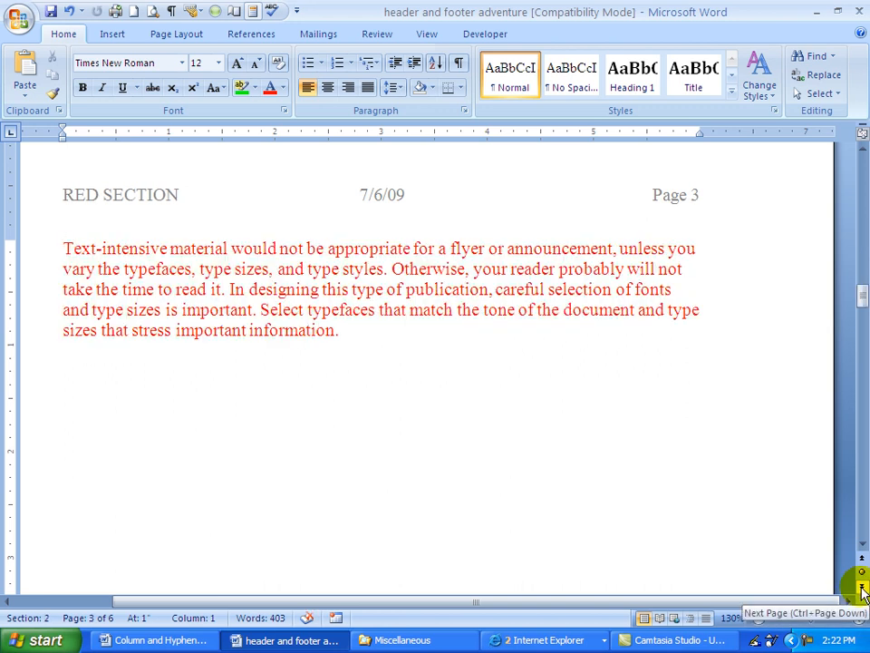
{"action": "left_click", "coordinate": [861, 588]}
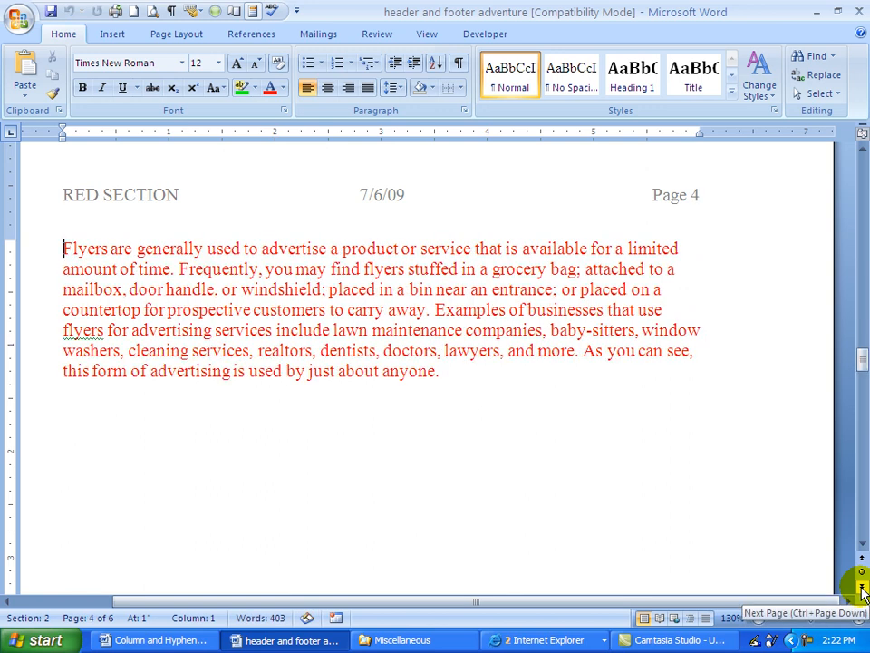
{"action": "left_click", "coordinate": [861, 587]}
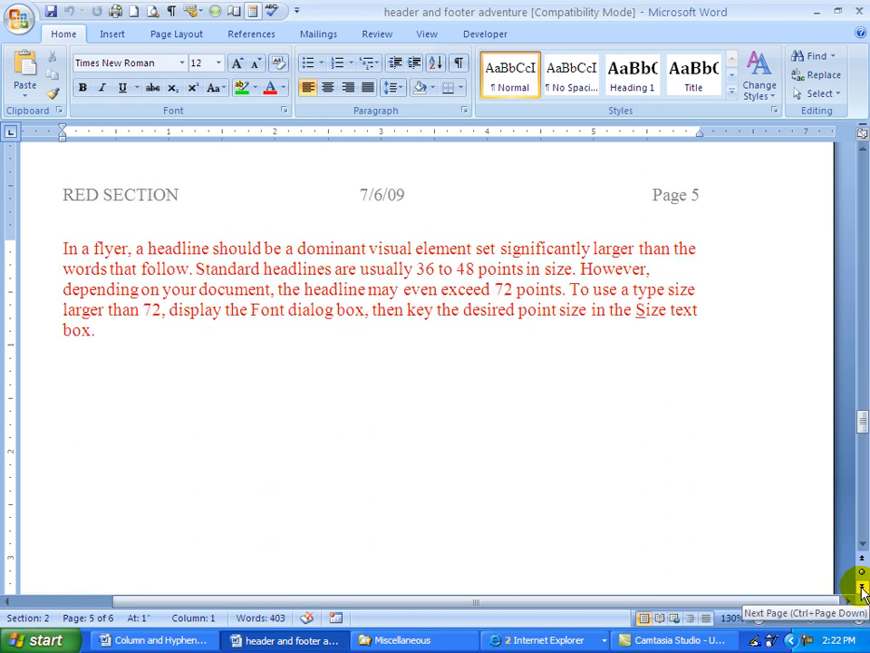
{"action": "left_click", "coordinate": [861, 587]}
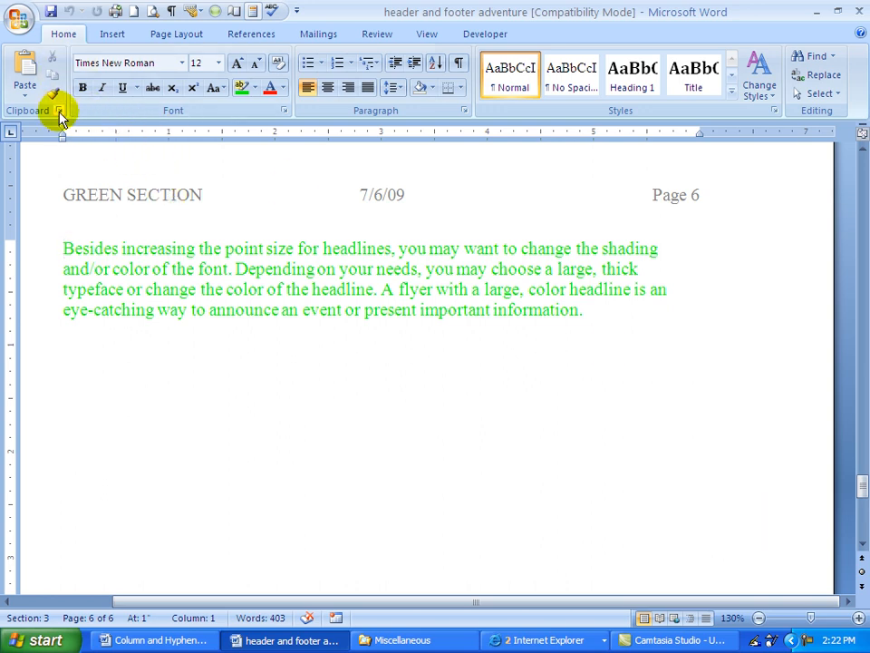
- Save a copy of the document to the Desktop as "header and footer adventure 1" in Word 97-2003 format
{"action": "left_click", "coordinate": [18, 14]}
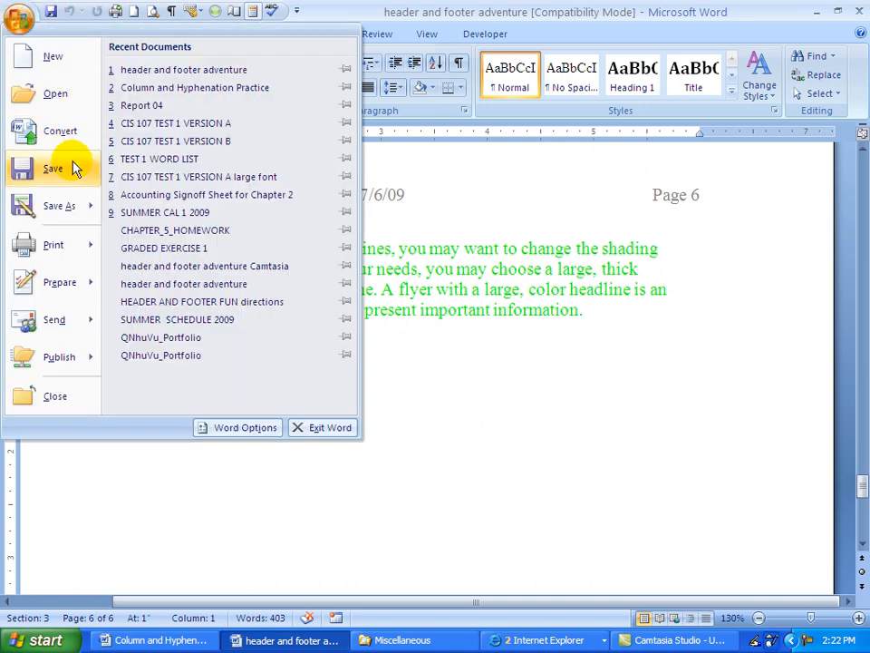
{"action": "left_click", "coordinate": [72, 206]}
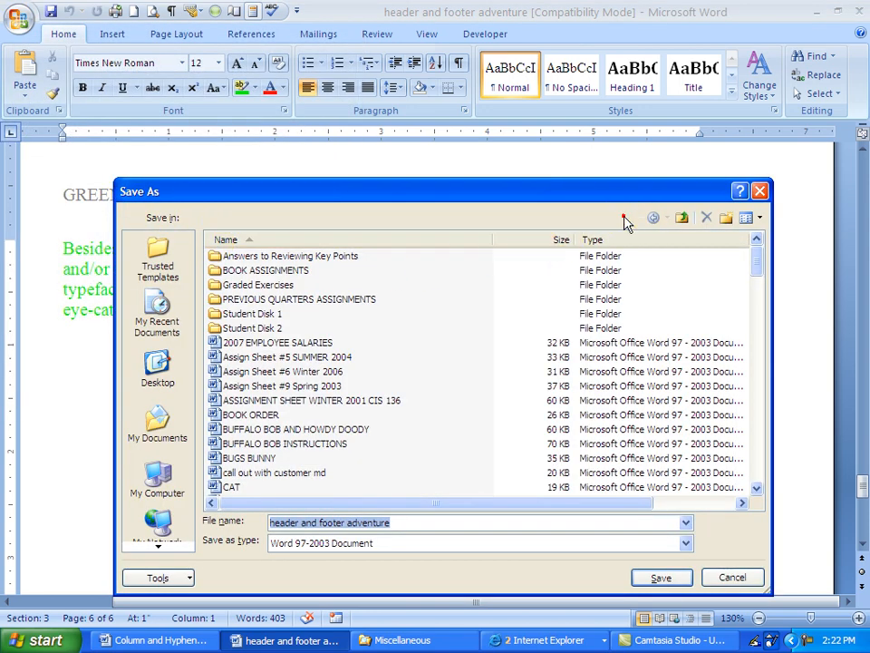
{"action": "left_click", "coordinate": [626, 218]}
{"action": "left_click", "coordinate": [158, 370]}
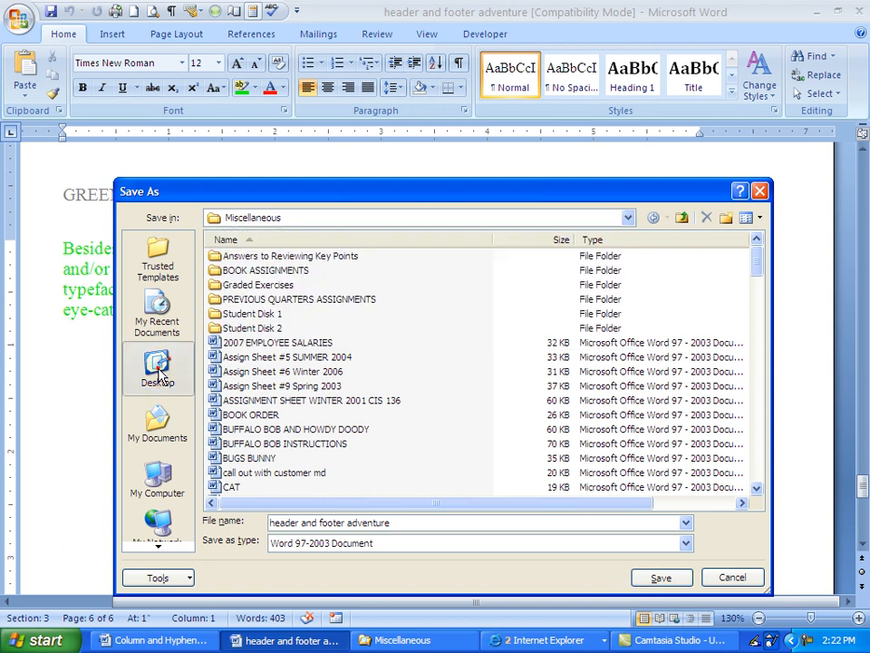
{"action": "left_click", "coordinate": [395, 523]}
{"action": "left_click", "coordinate": [411, 523]}
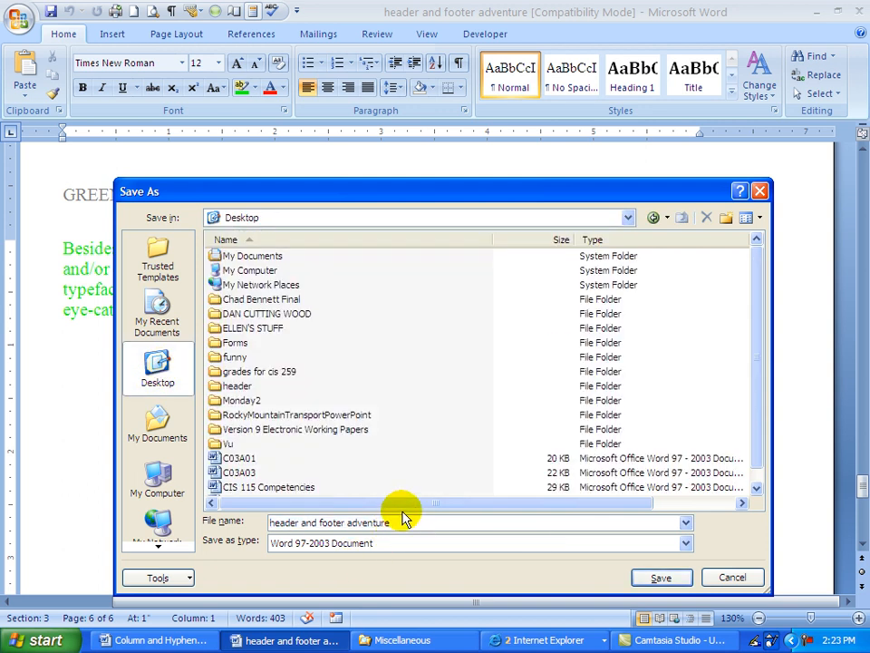
{"action": "type", "text": "1"}
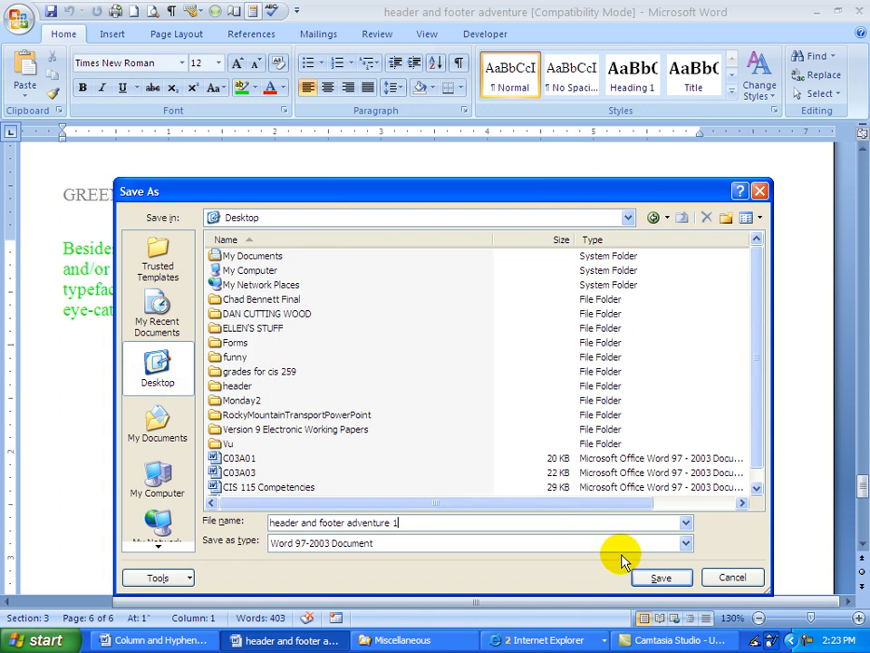
{"action": "left_click", "coordinate": [648, 579]}
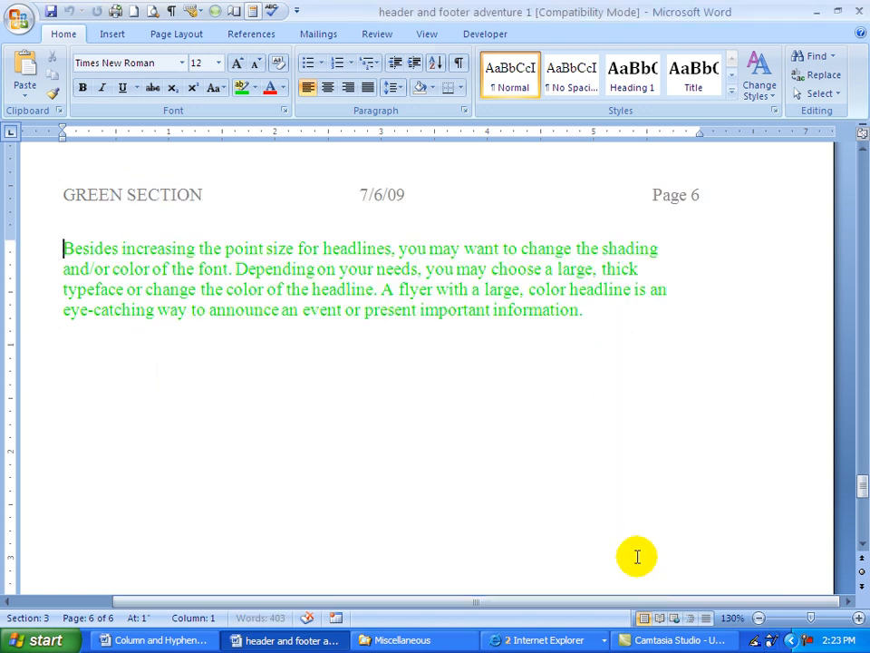